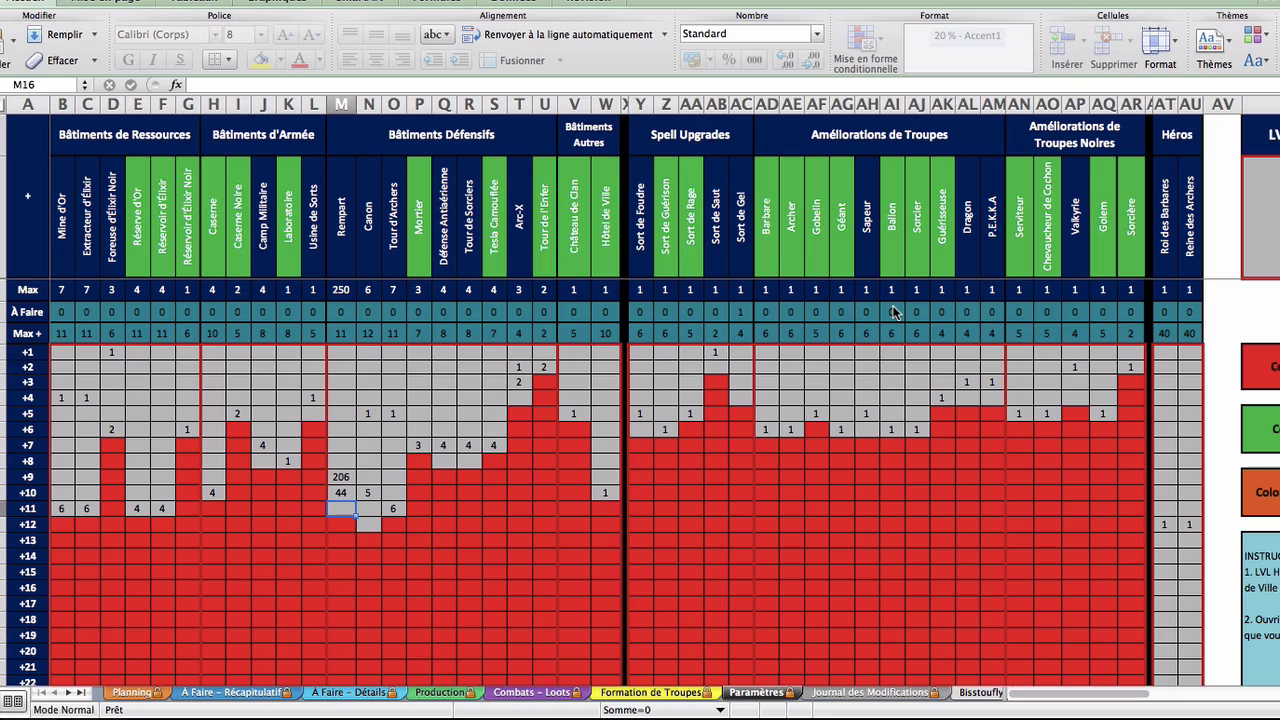
Set LVL HdV to 7 on the parameters sheet and inspect the Caserne cells at levels +9 and +10
scroll(893, 312, right, 8)
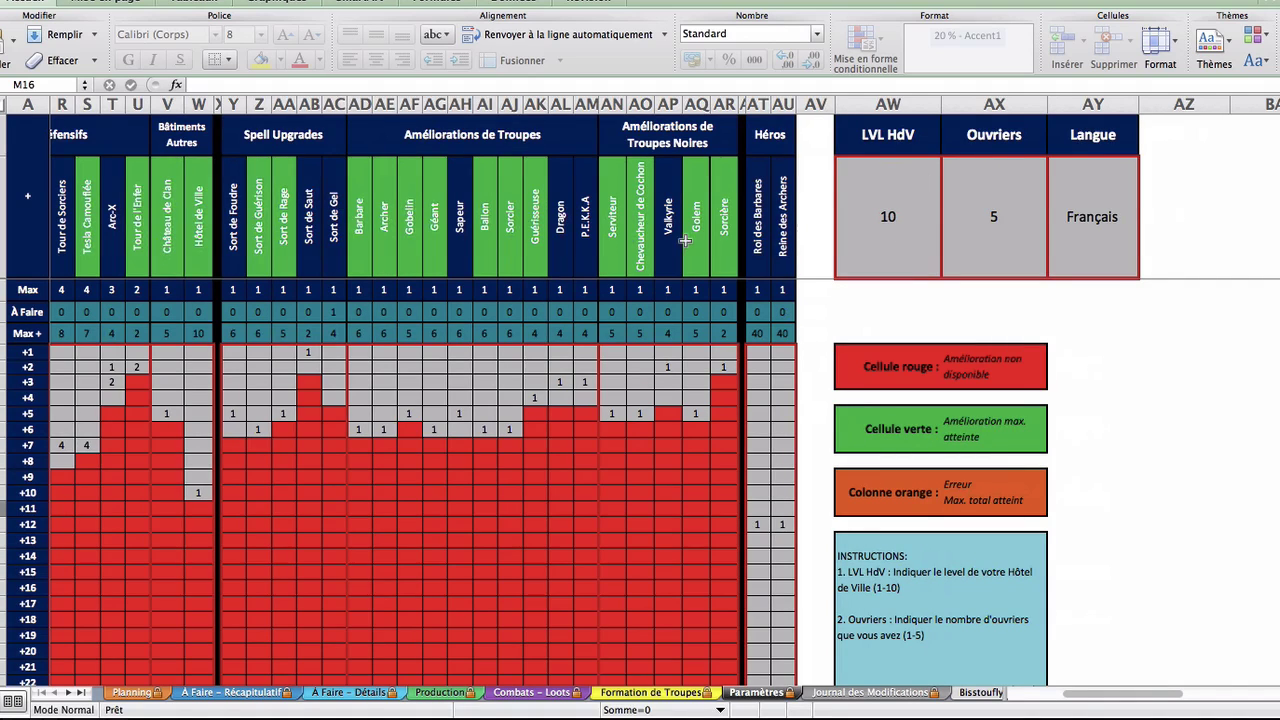
scroll(686, 241, left, 10)
scroll(686, 241, right, 12)
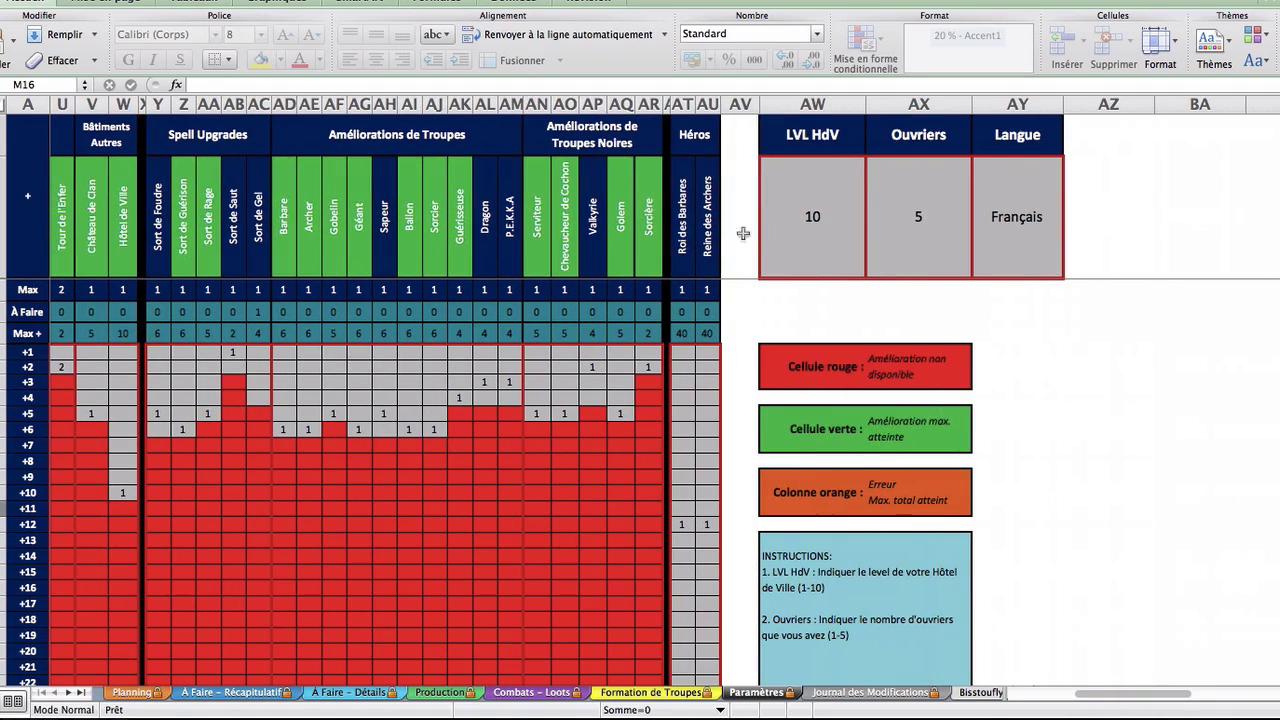
click(788, 222)
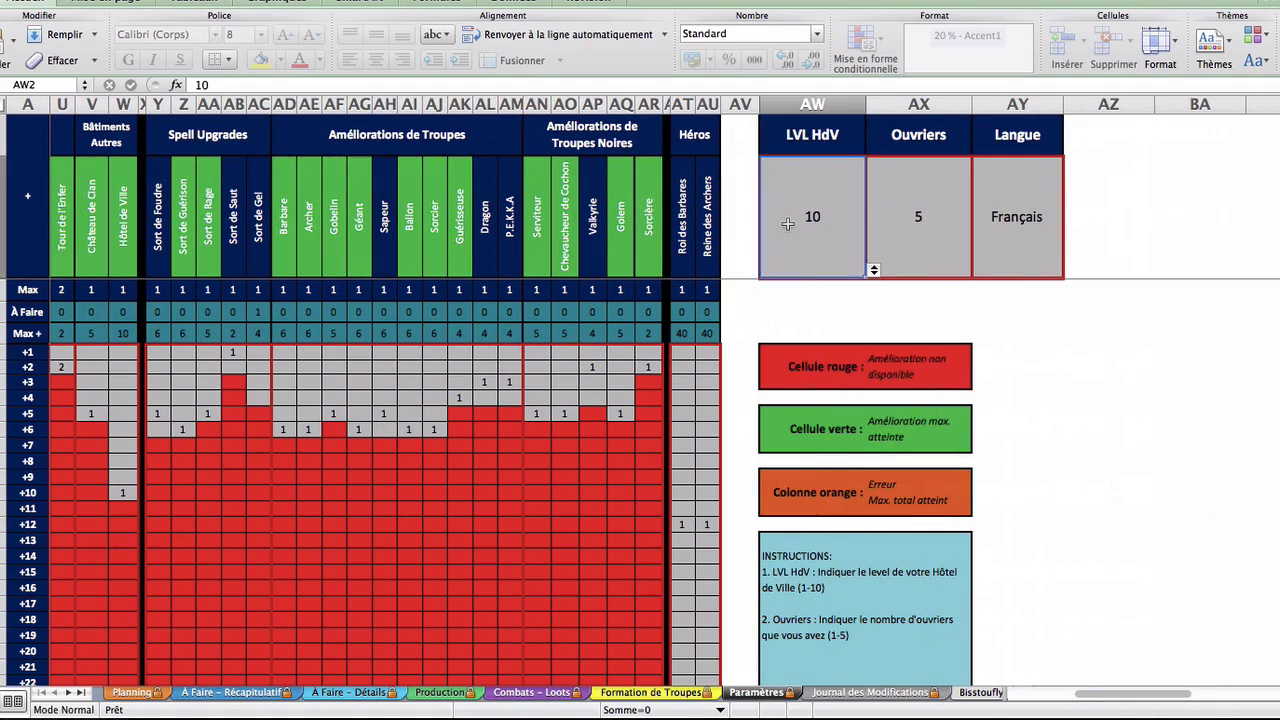
click(874, 269)
click(783, 375)
scroll(375, 413, left, 8)
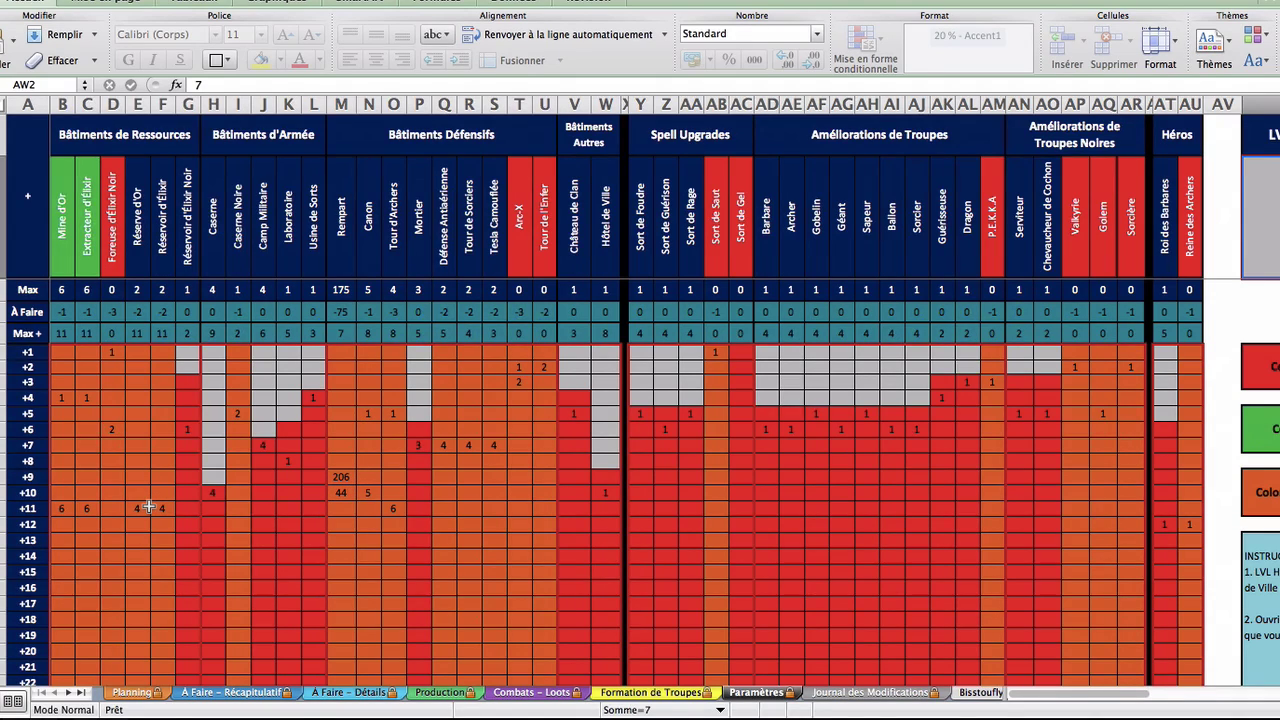
click(212, 478)
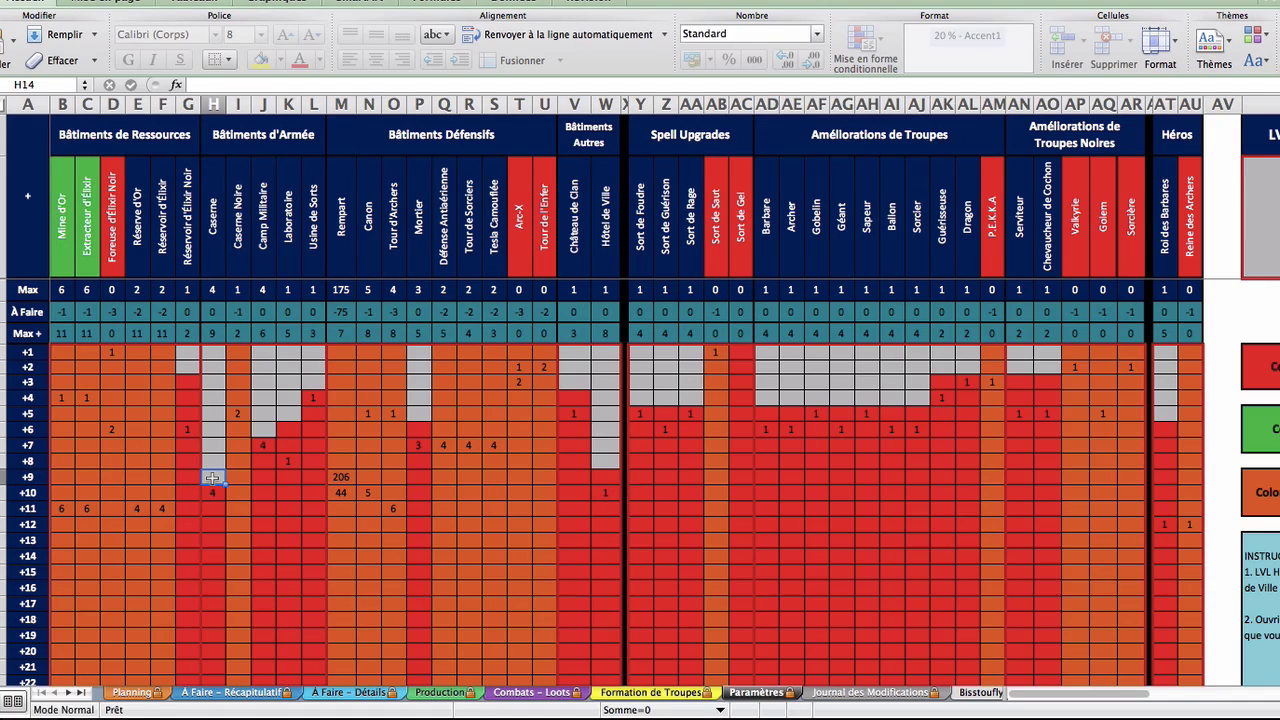
click(212, 494)
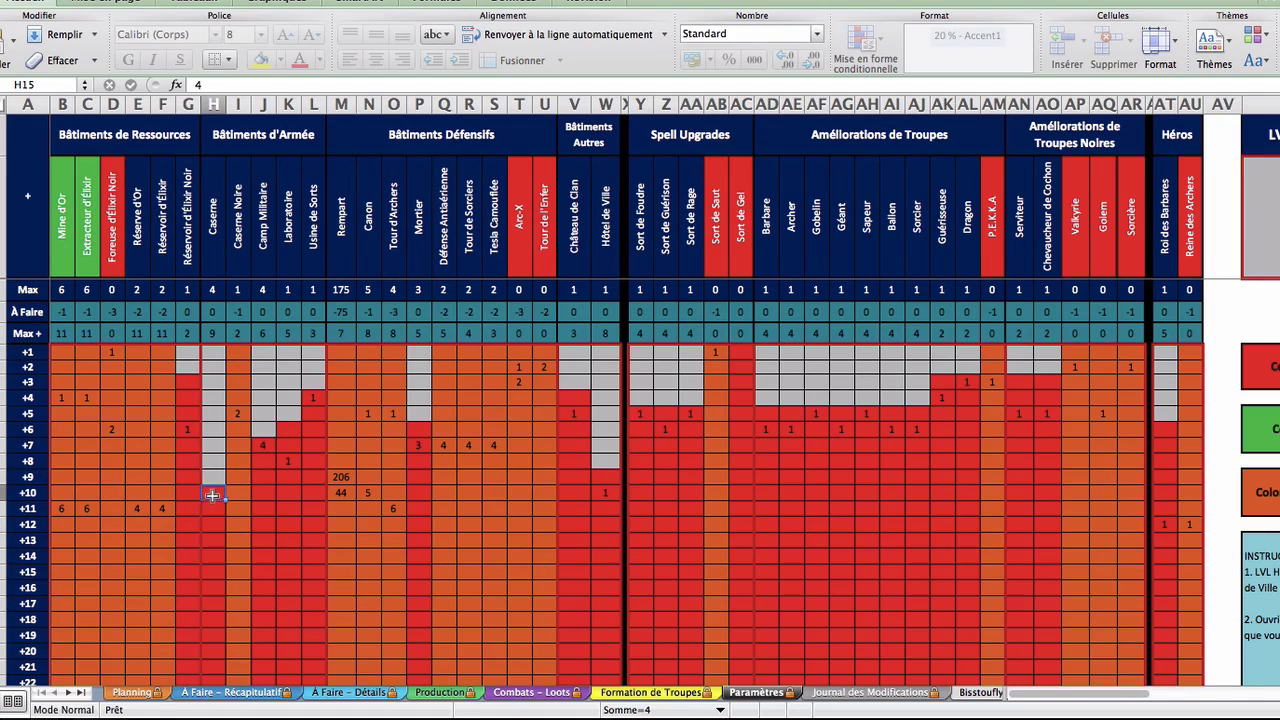
Set LVL HdV back to 10
scroll(342, 502, right, 10)
scroll(342, 502, left, 4)
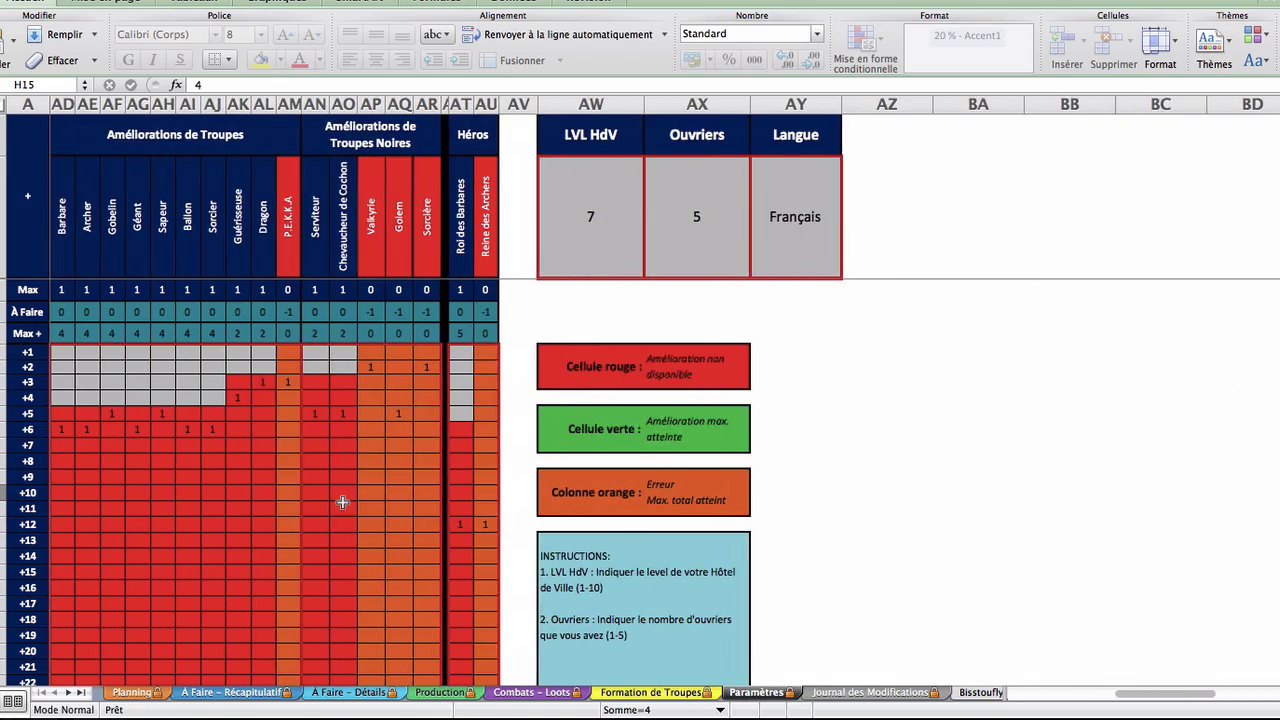
click(600, 268)
click(651, 272)
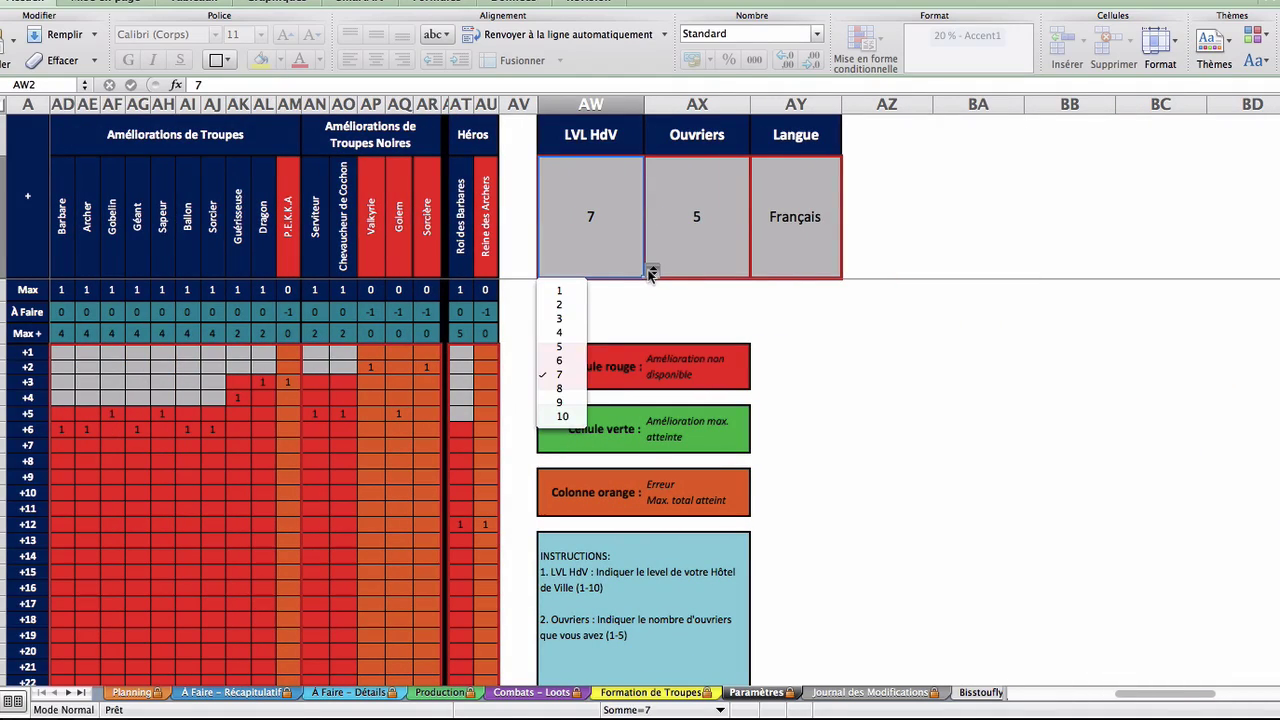
click(561, 416)
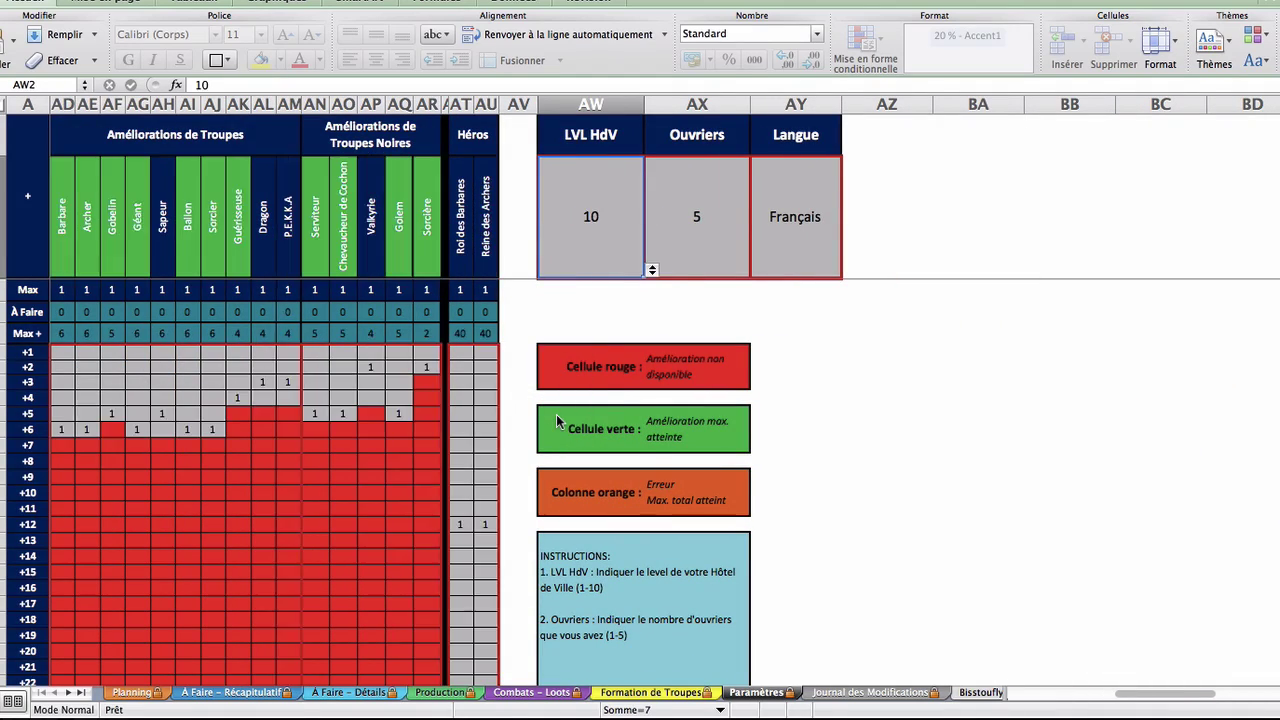
Review the Mine d'Or and Rempart counts, and view the Ressources Nécessaires chart on the À Faire – Récapitulatif sheet
scroll(303, 440, left, 8)
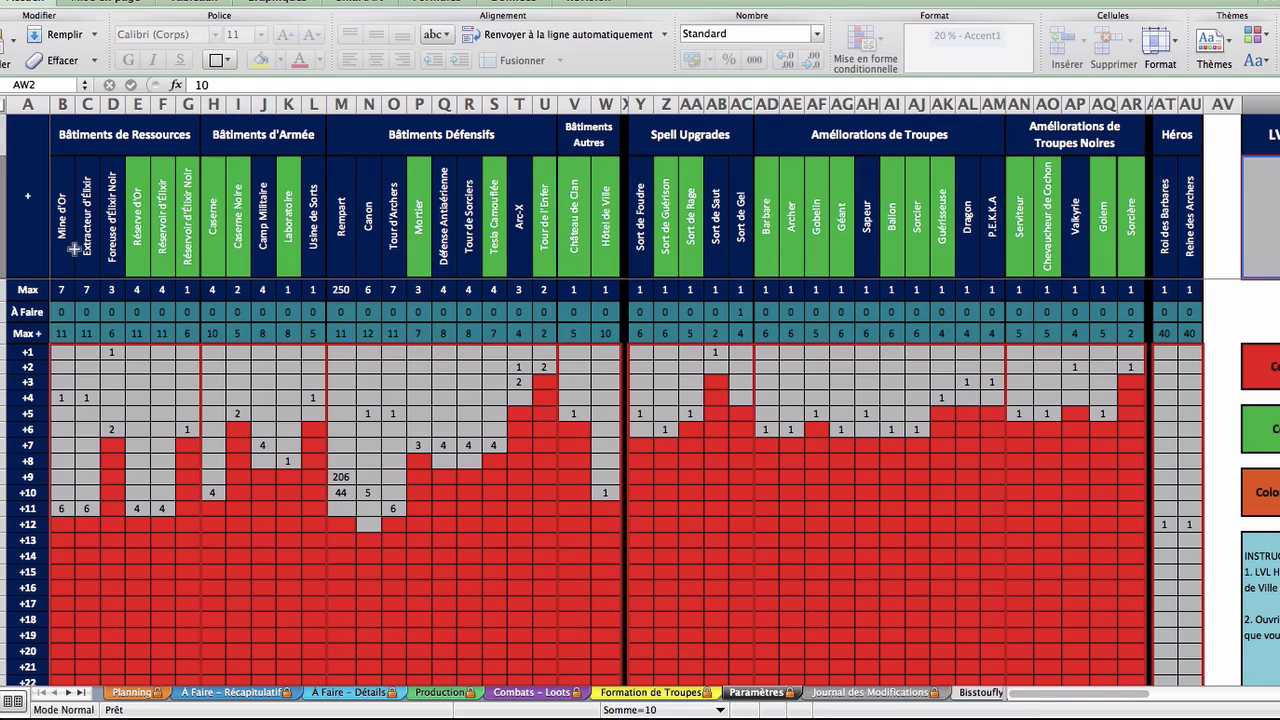
click(62, 508)
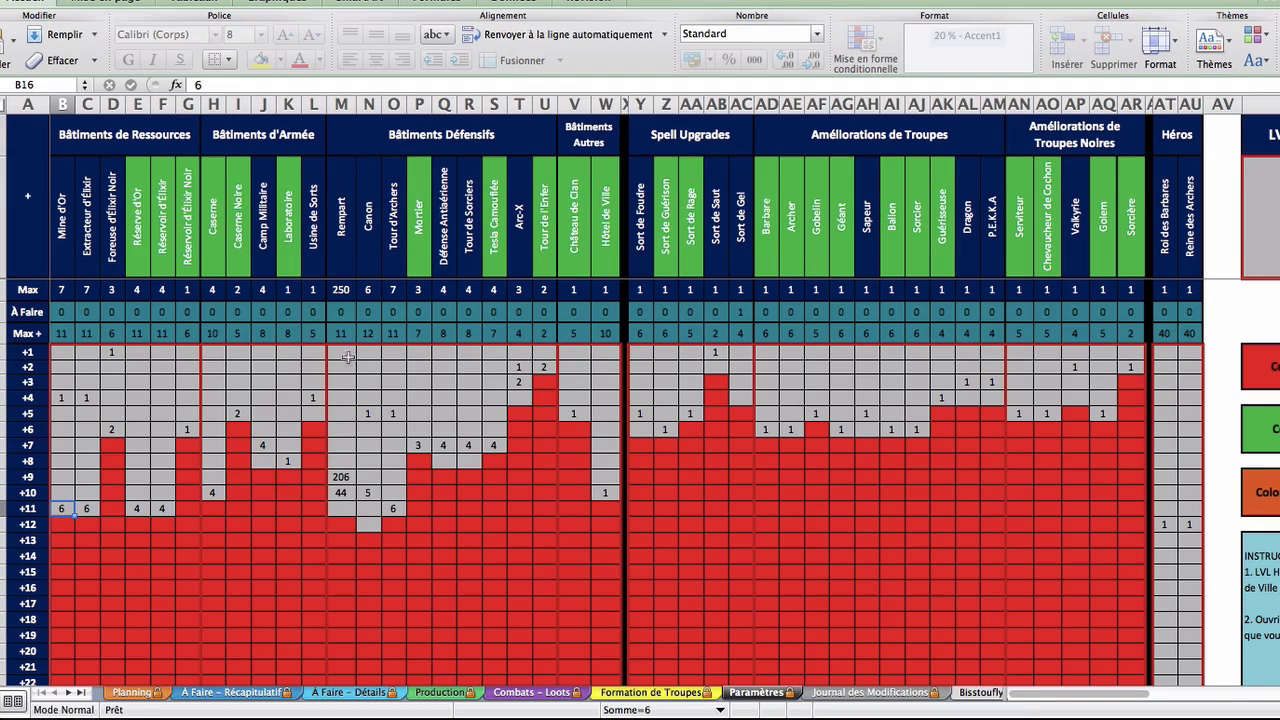
click(346, 506)
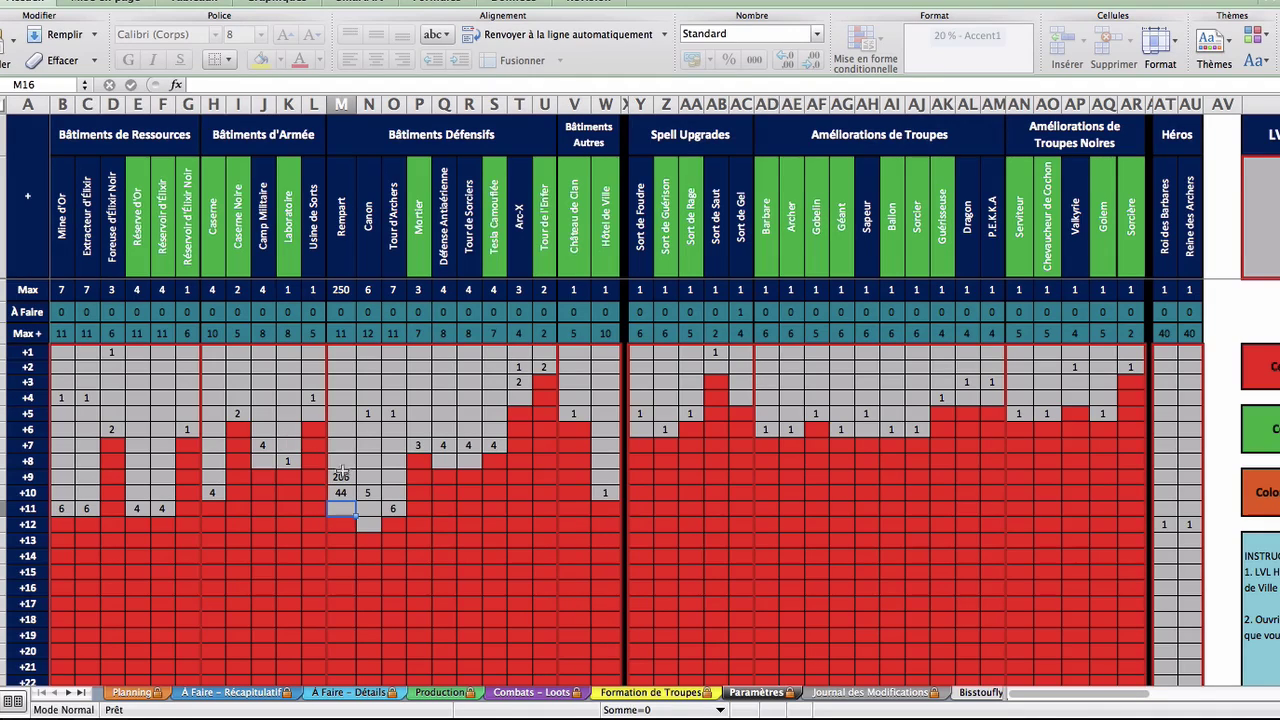
click(341, 476)
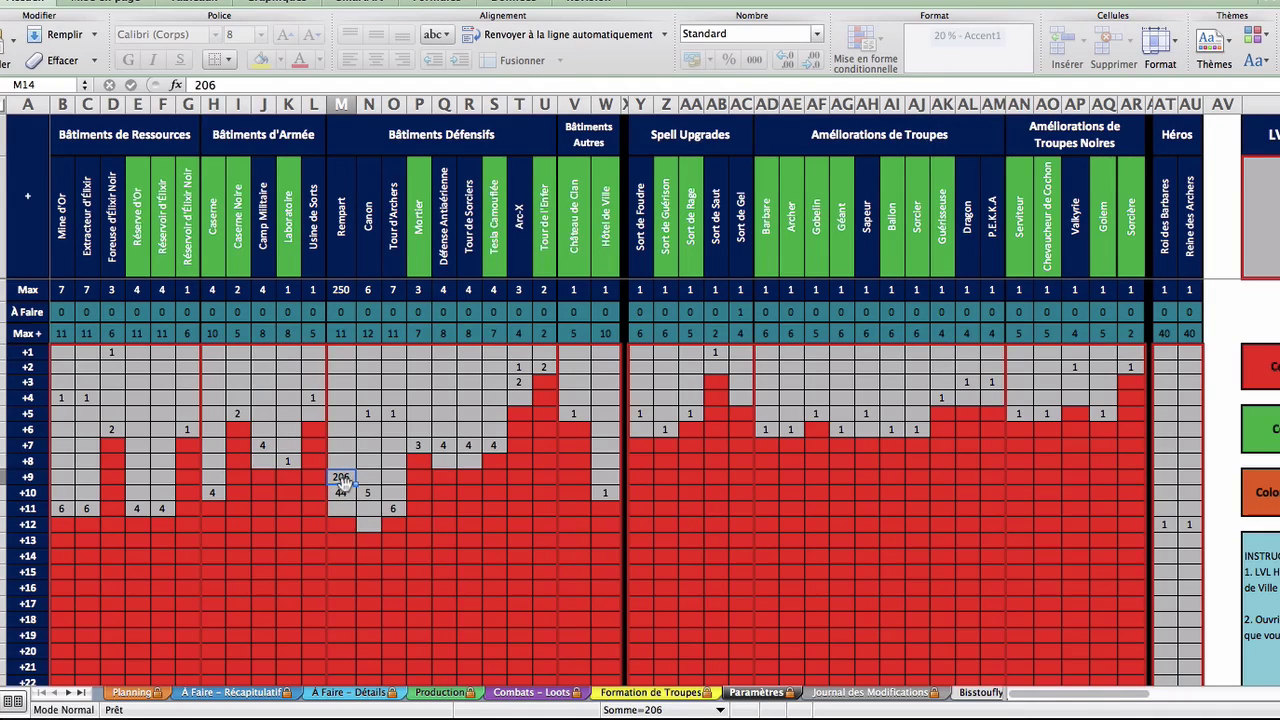
click(339, 493)
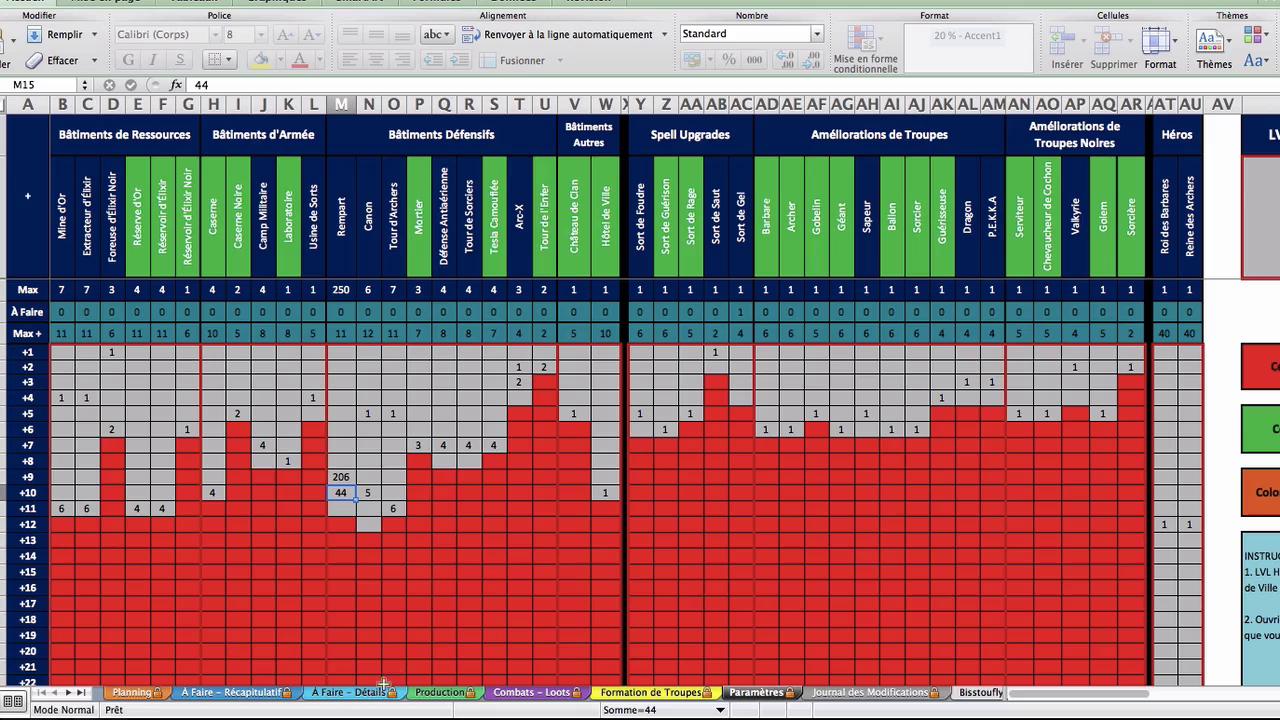
click(242, 692)
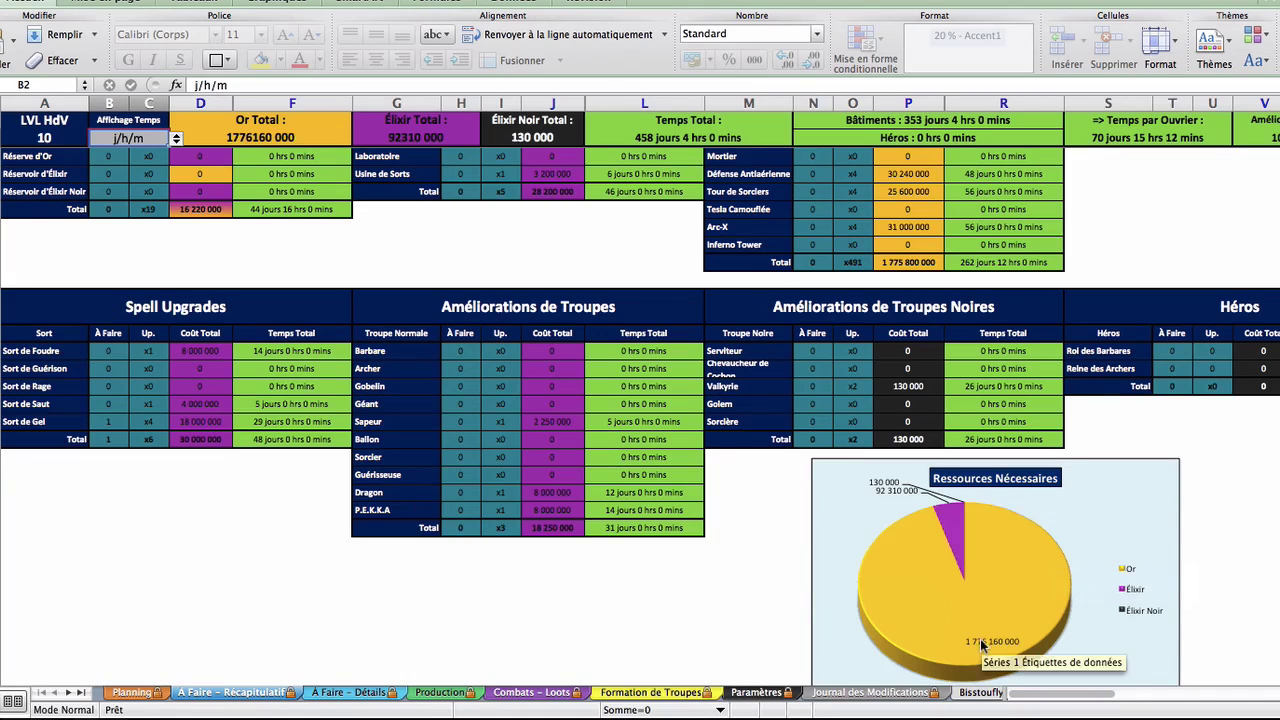
scroll(1182, 499, down, 2)
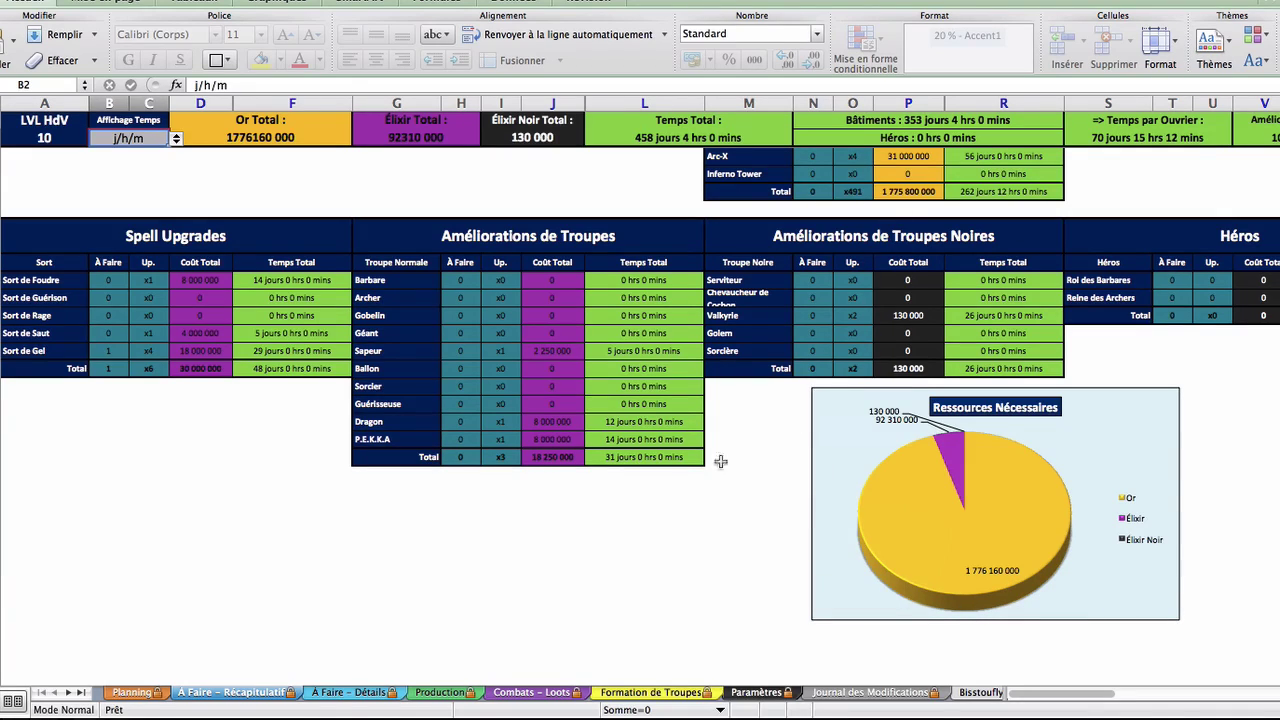
On the Paramètres sheet, try 255 as the Rempart count at level +11, and correct it to 250
click(752, 696)
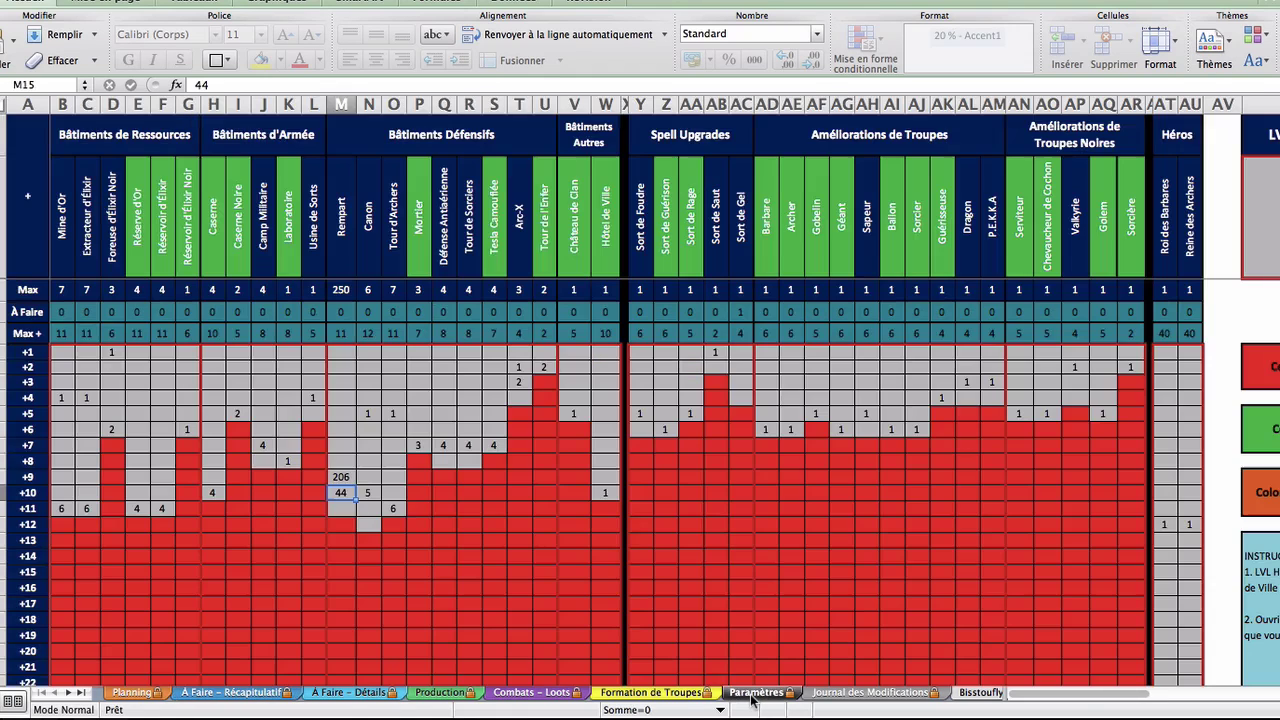
click(337, 510)
text(255)
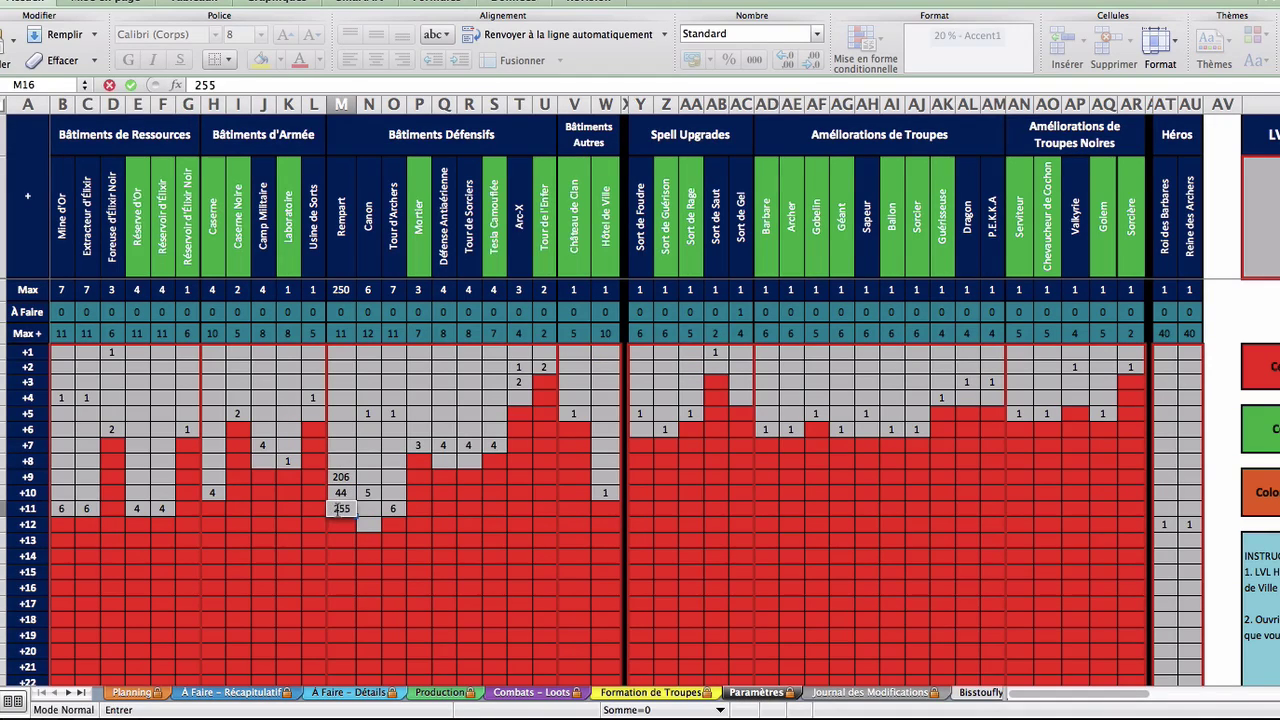
key(Return)
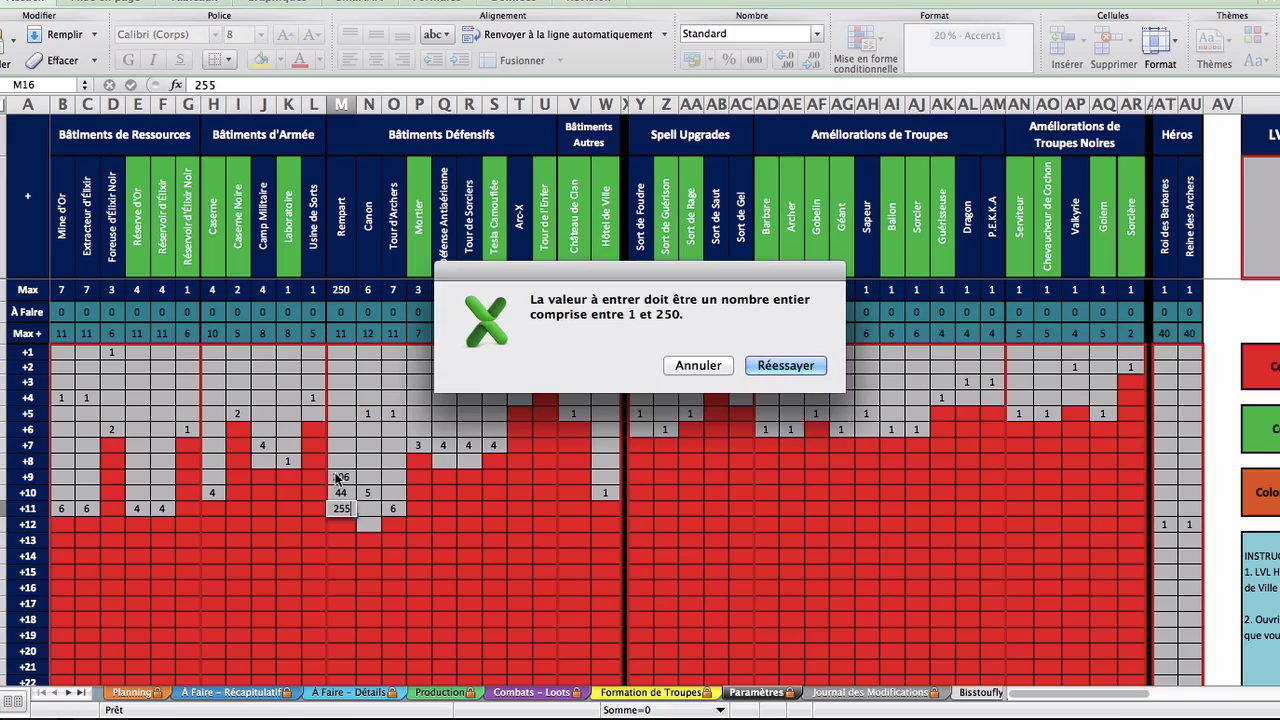
click(760, 369)
double_click(345, 509)
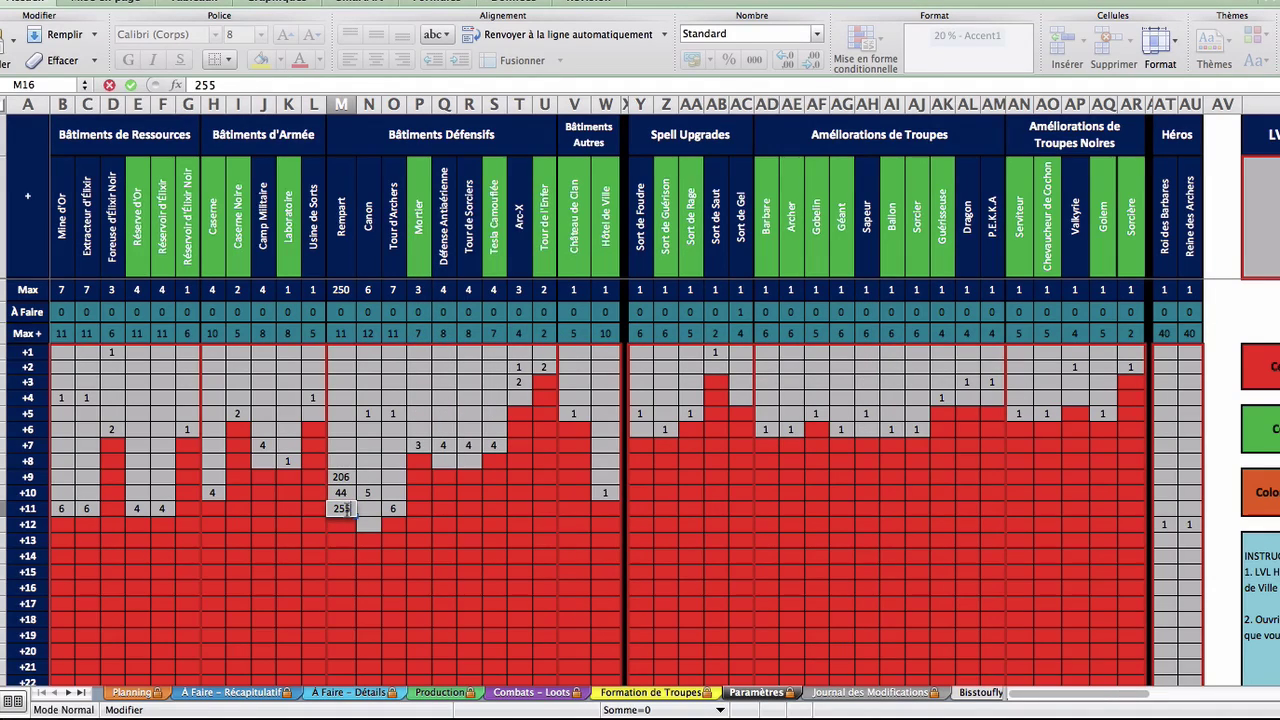
key(BackSpace)
text(0)
key(Return)
Clear the Rempart counts at levels +9 and +10
key(Up)
key(Up)
key(Up)
key(BackSpace)
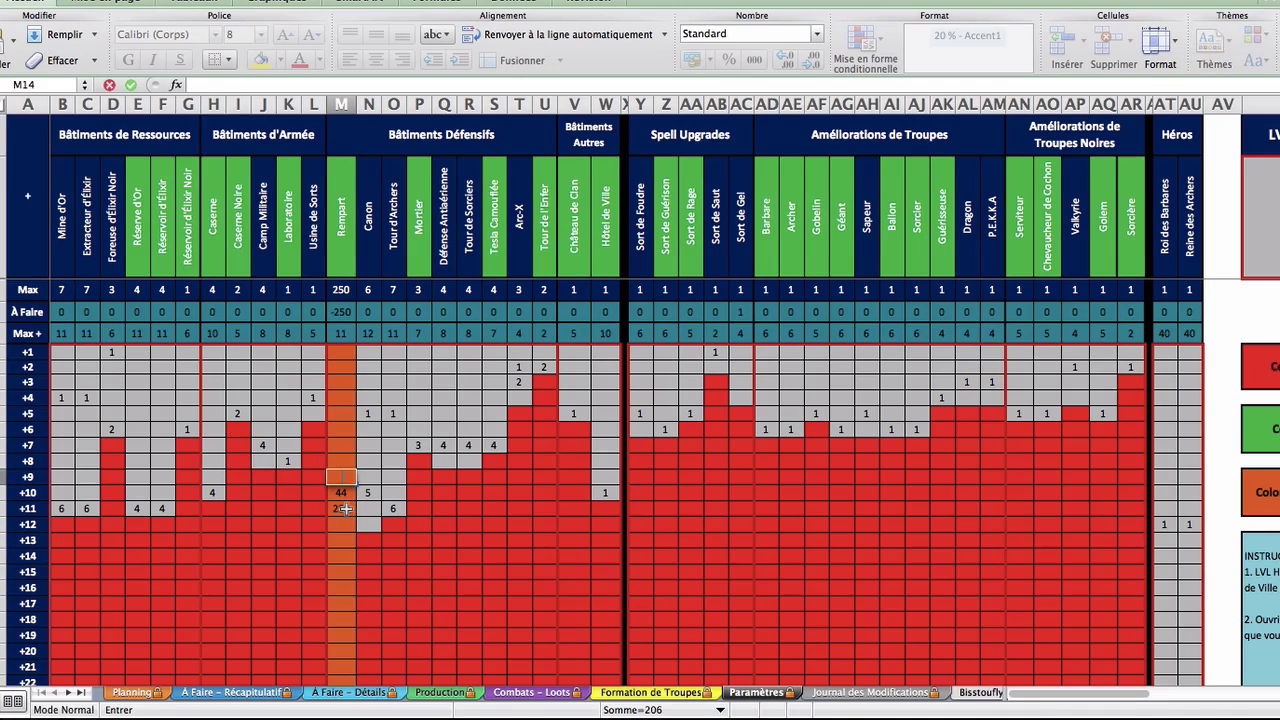
key(Return)
key(BackSpace)
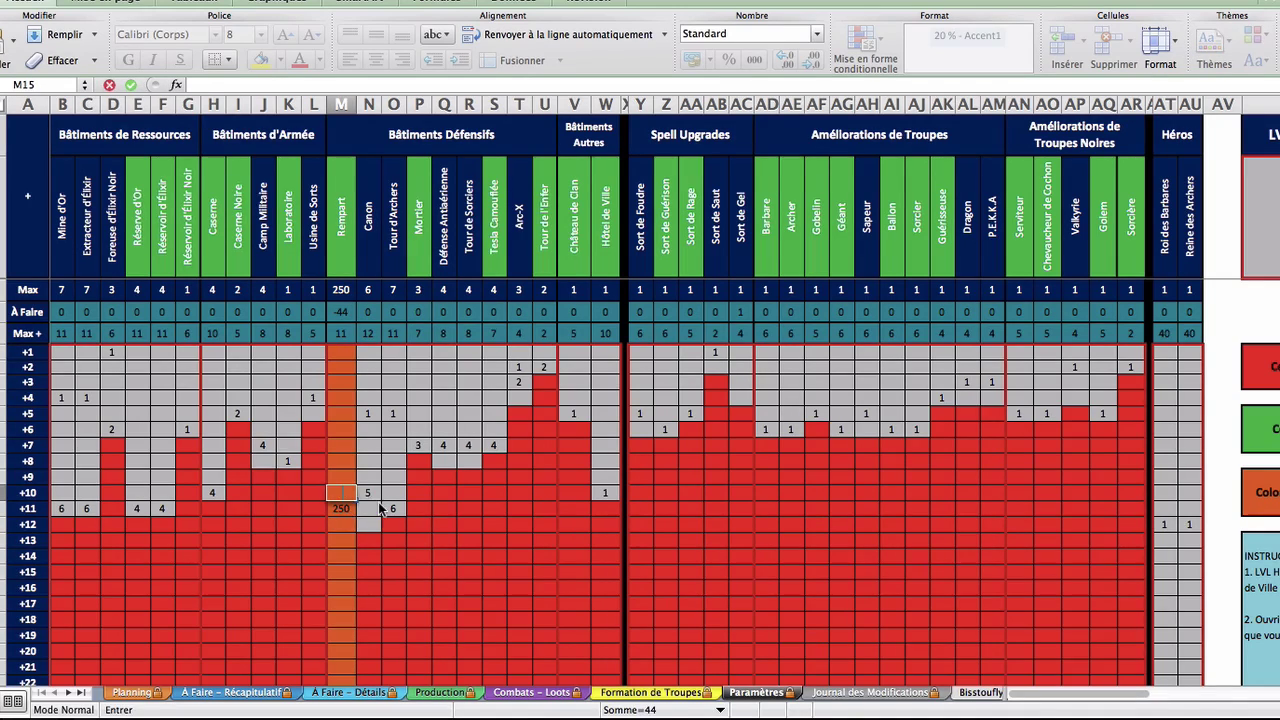
click(378, 508)
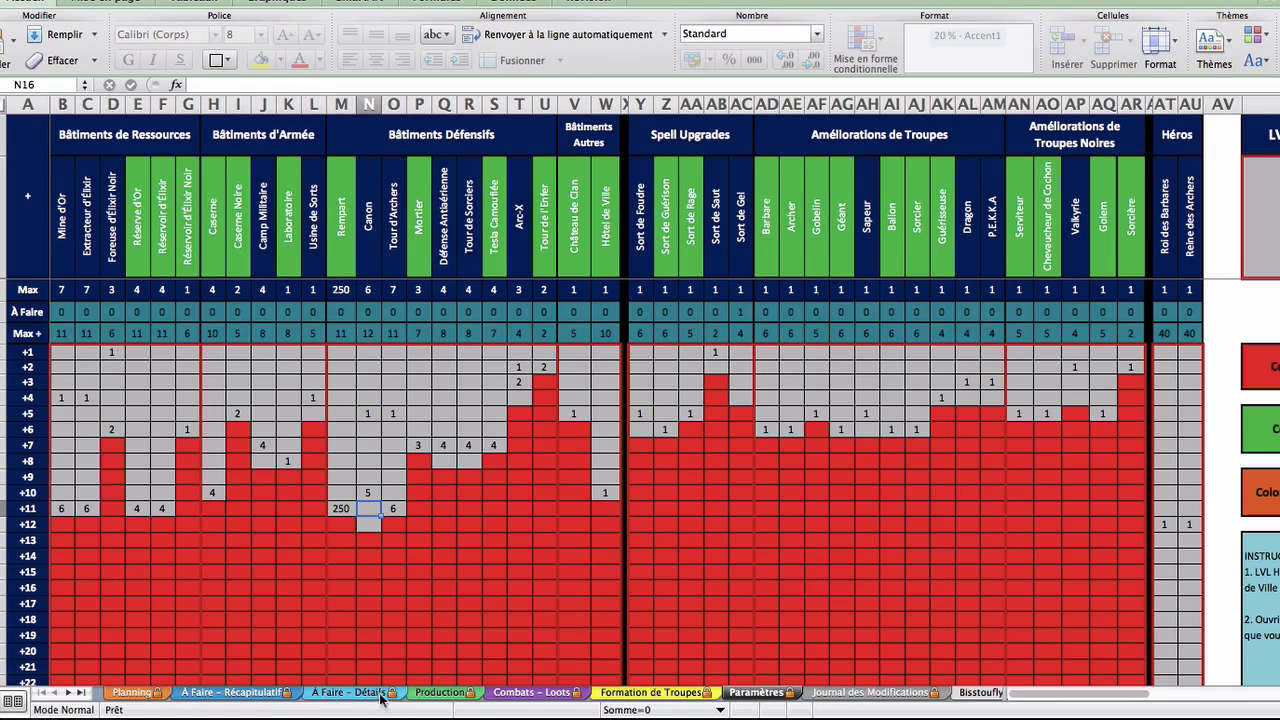
Examine the resource chart, the time totals per worker and for troops, and the summary tables on the À Faire – Récapitulatif sheet
click(267, 693)
mouse_move(1005, 505)
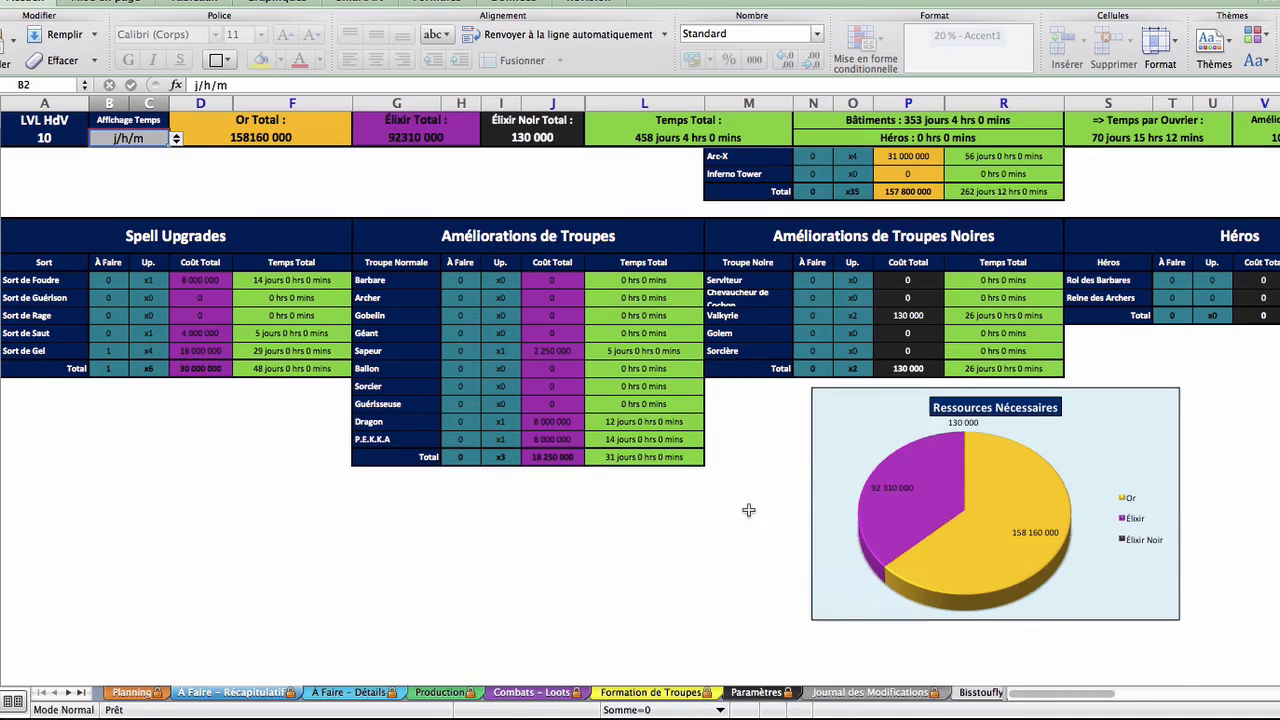
scroll(749, 509, up, 5)
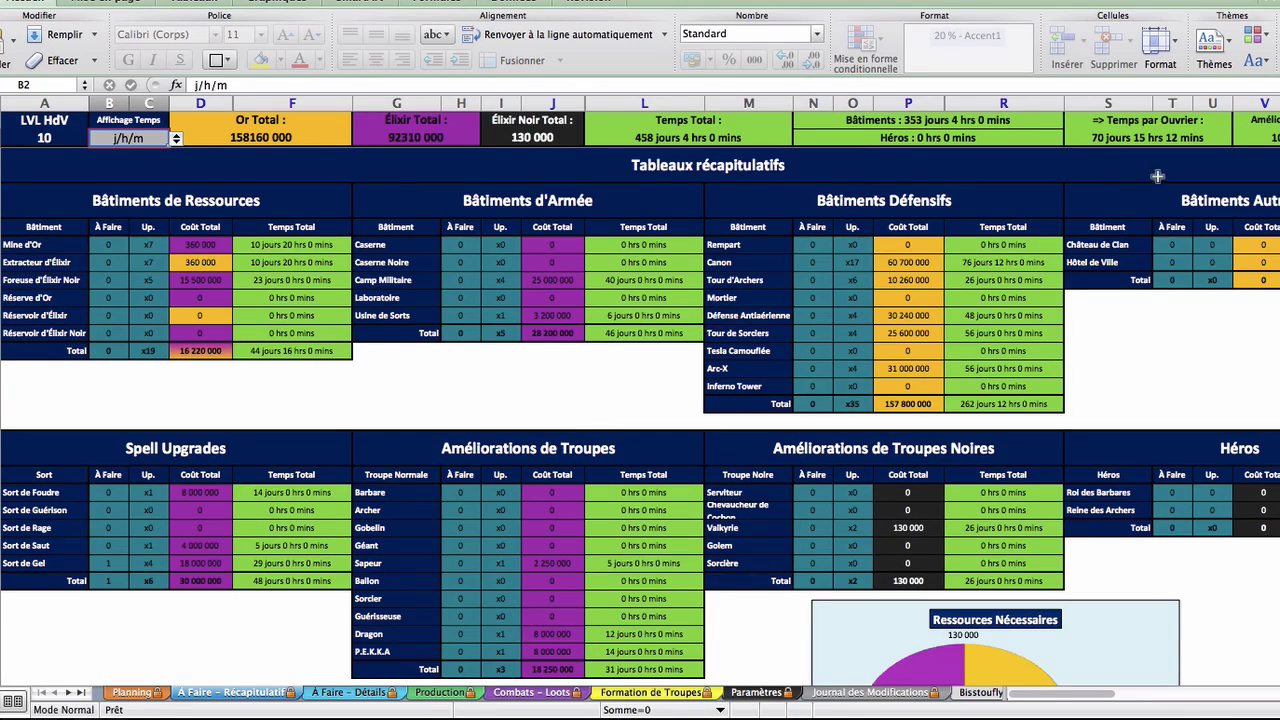
scroll(1157, 176, right, 6)
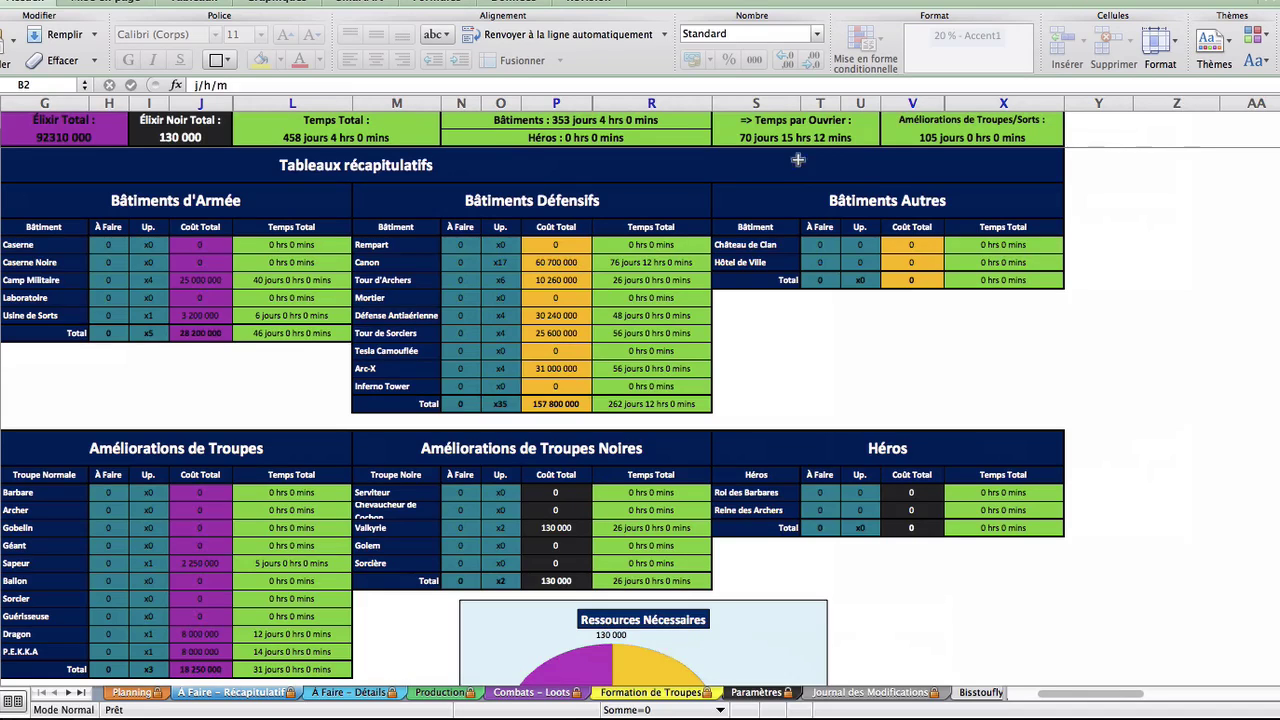
scroll(798, 160, left, 6)
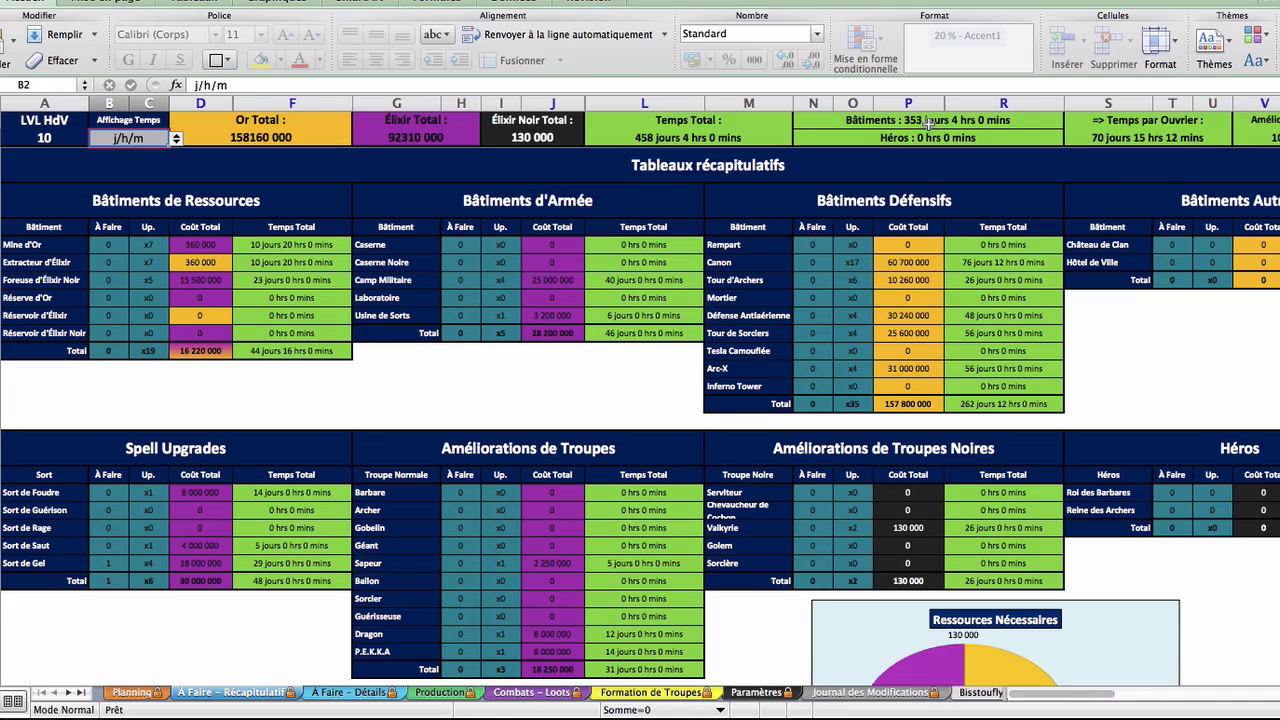
scroll(957, 179, right, 8)
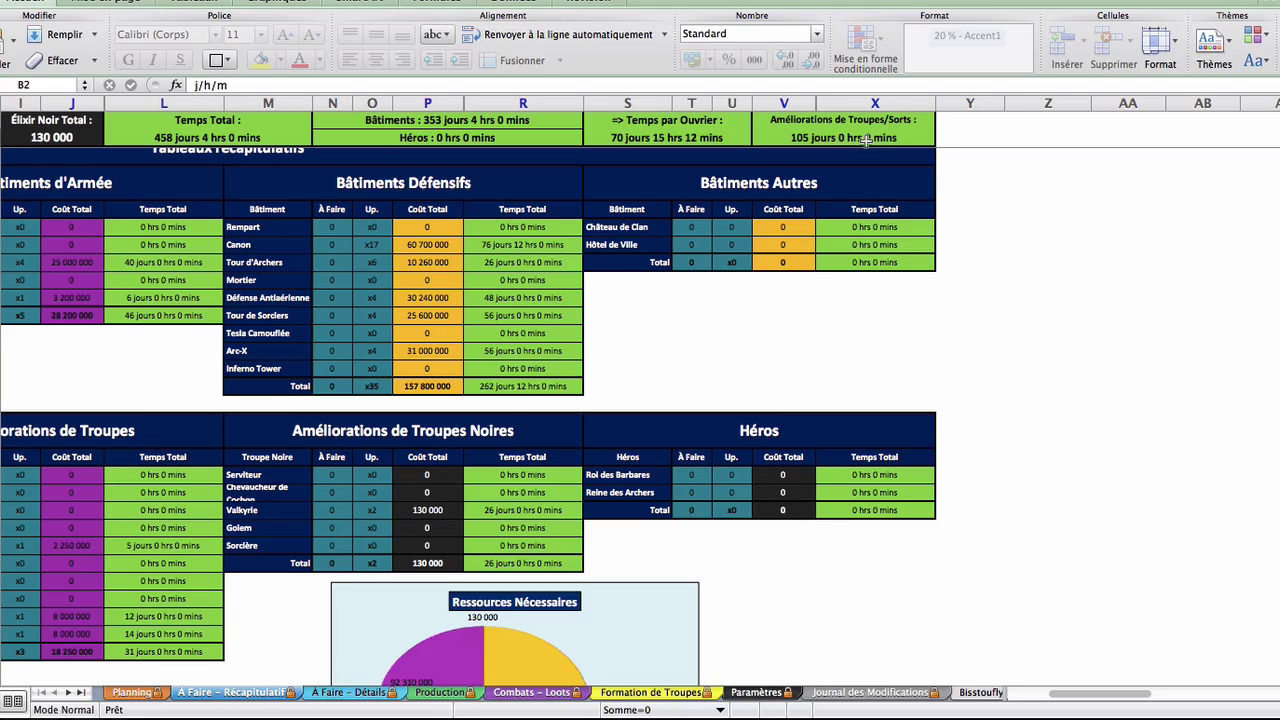
scroll(517, 190, left, 2)
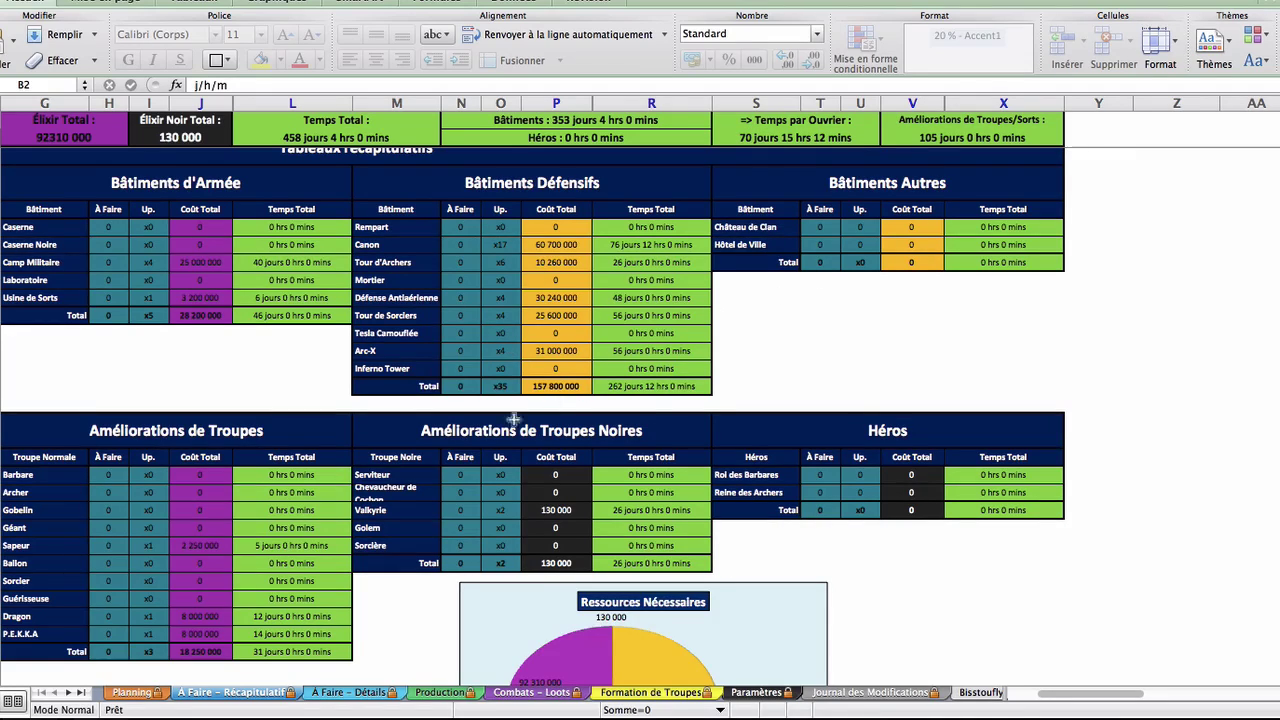
scroll(220, 555, down, 1)
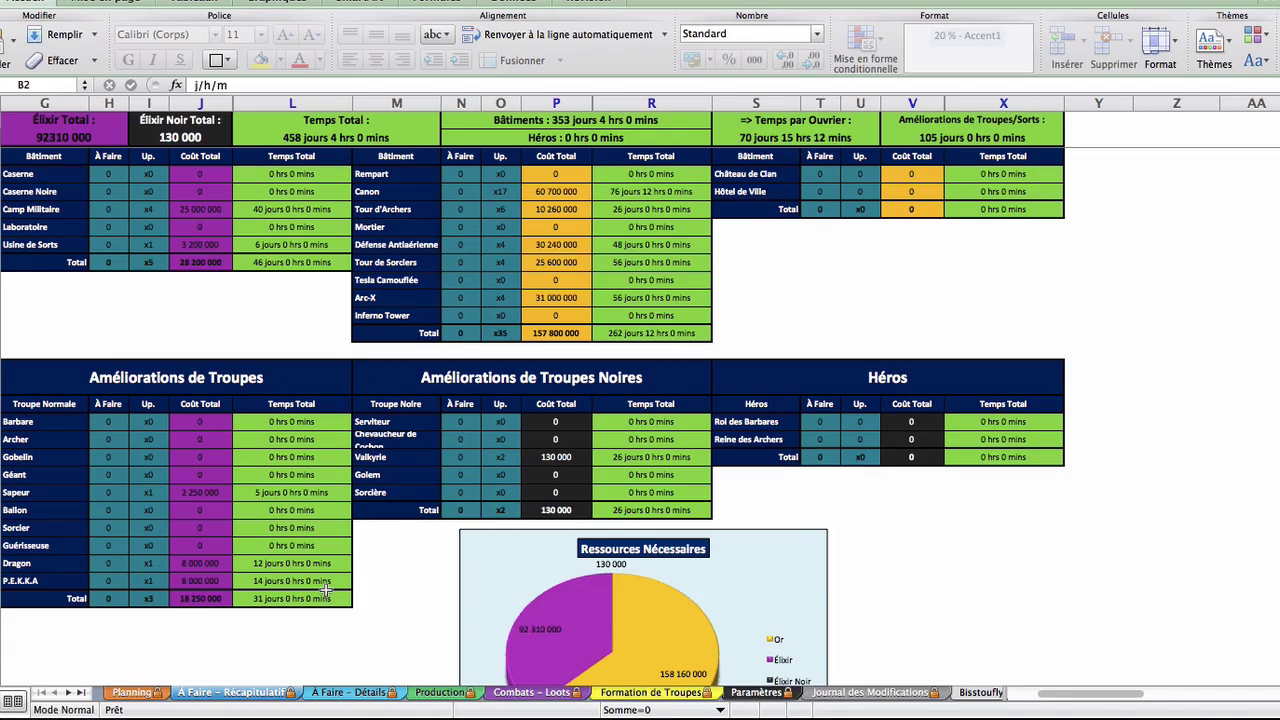
scroll(459, 407, up, 3)
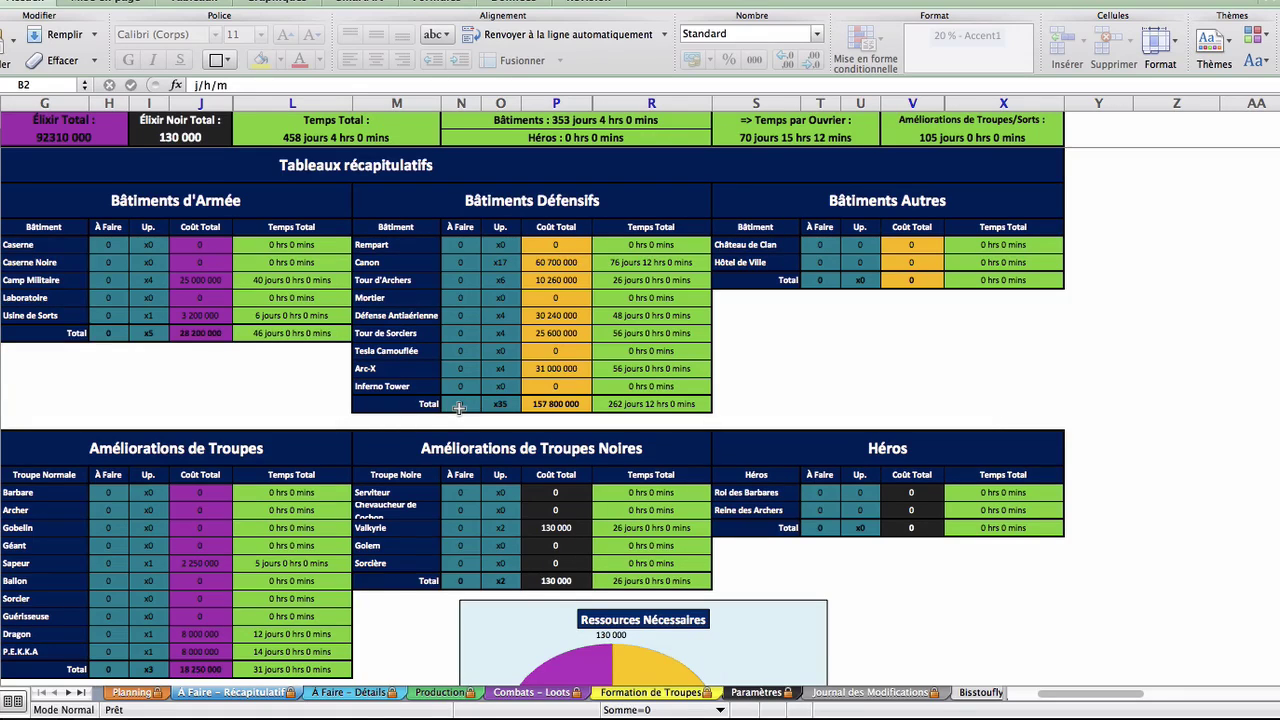
View the Planning sheet briefly, and examine the building and spell upgrade tables on the À Faire – Détails sheet
click(136, 693)
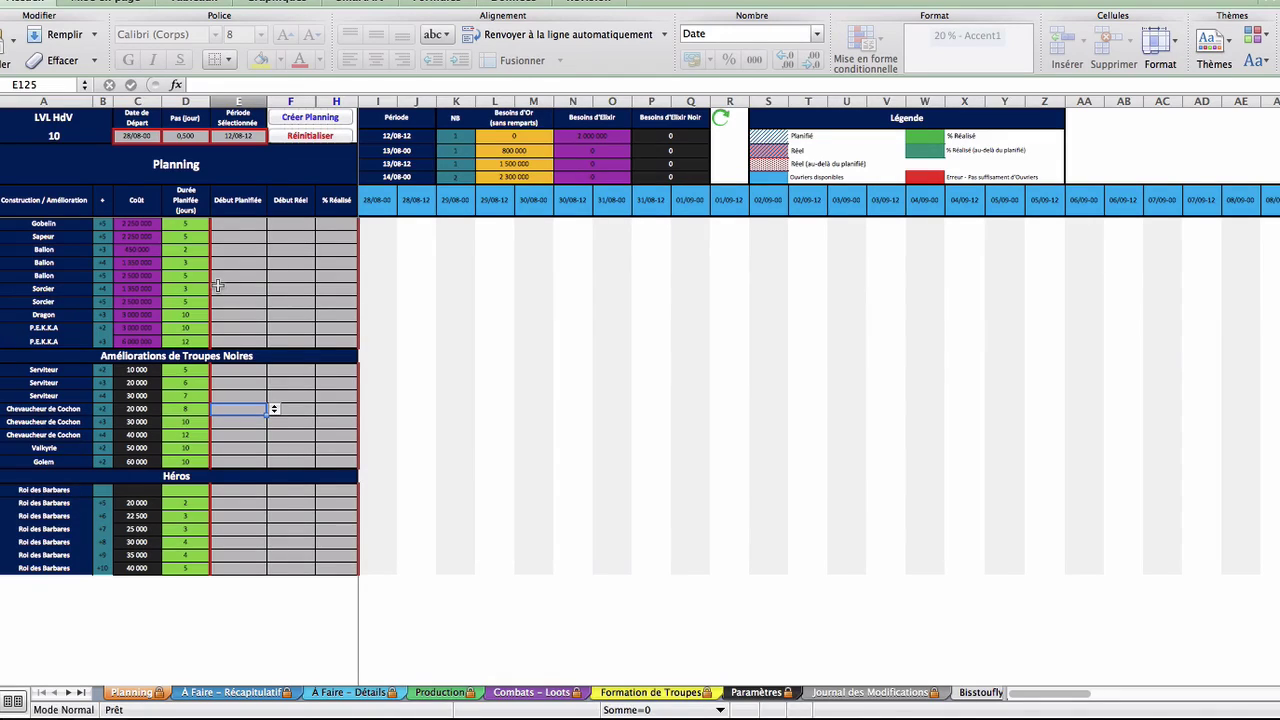
click(245, 696)
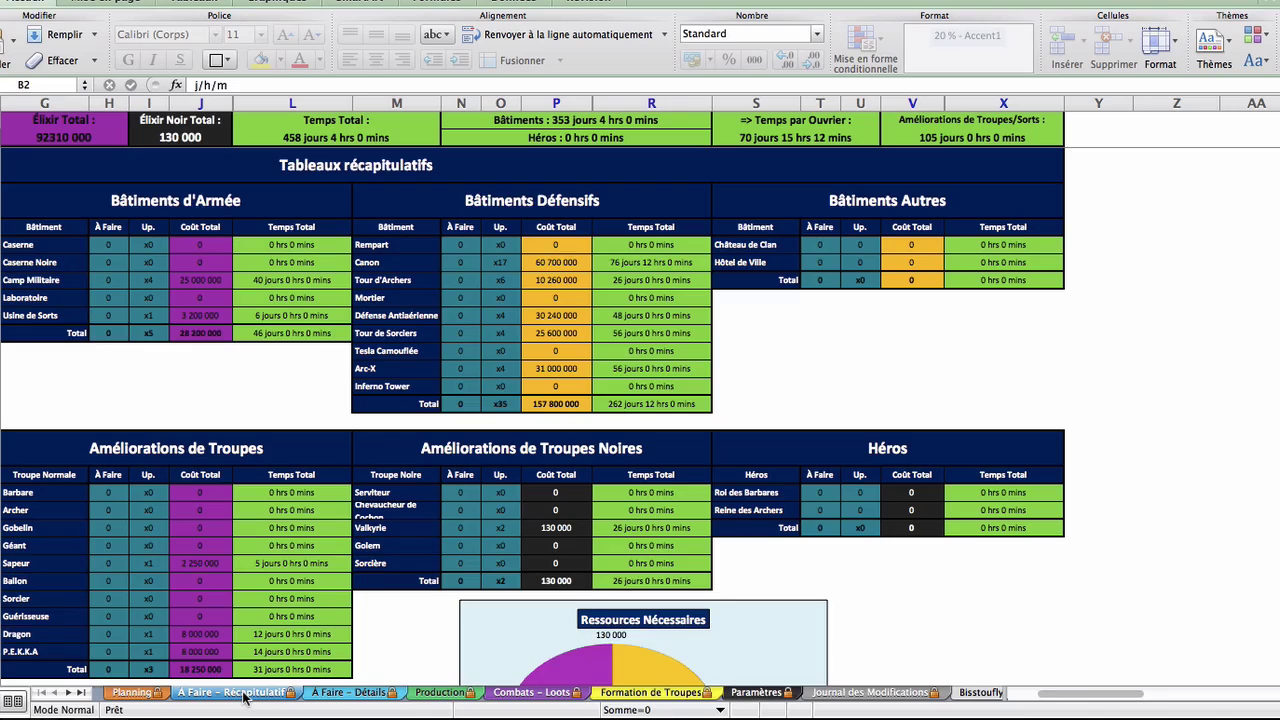
click(340, 692)
scroll(634, 434, down, 3)
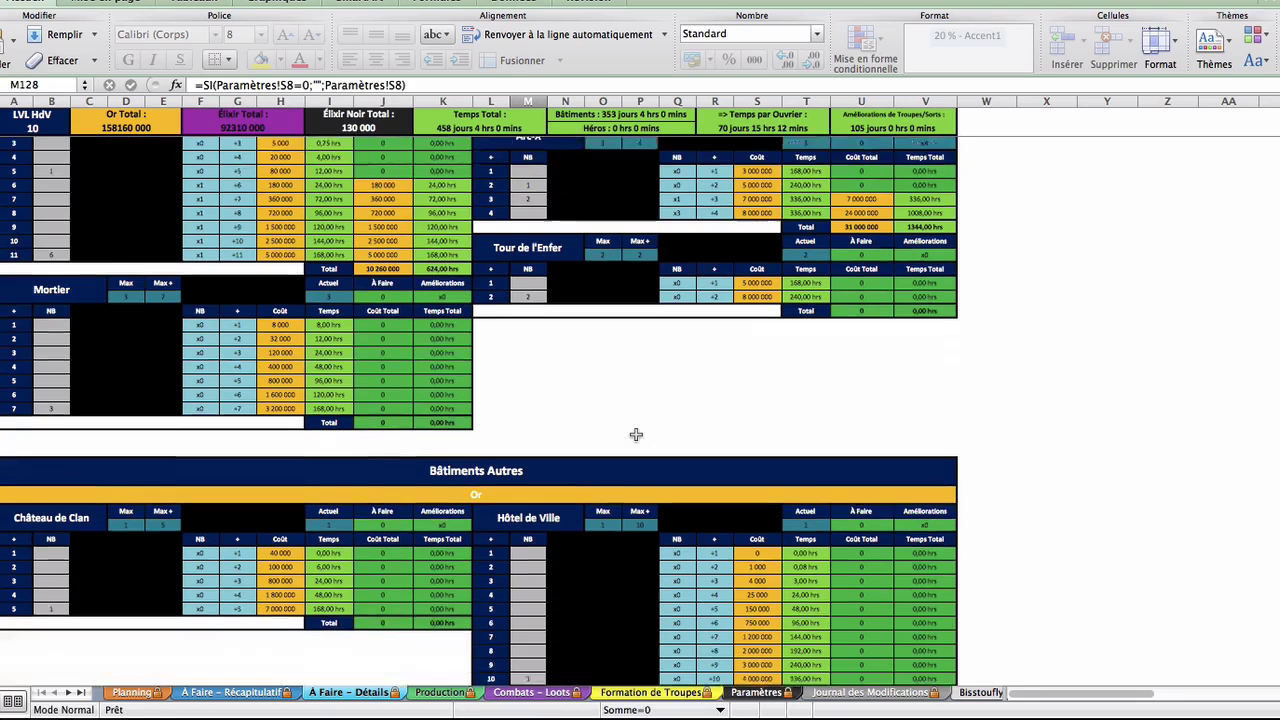
scroll(636, 434, down, 15)
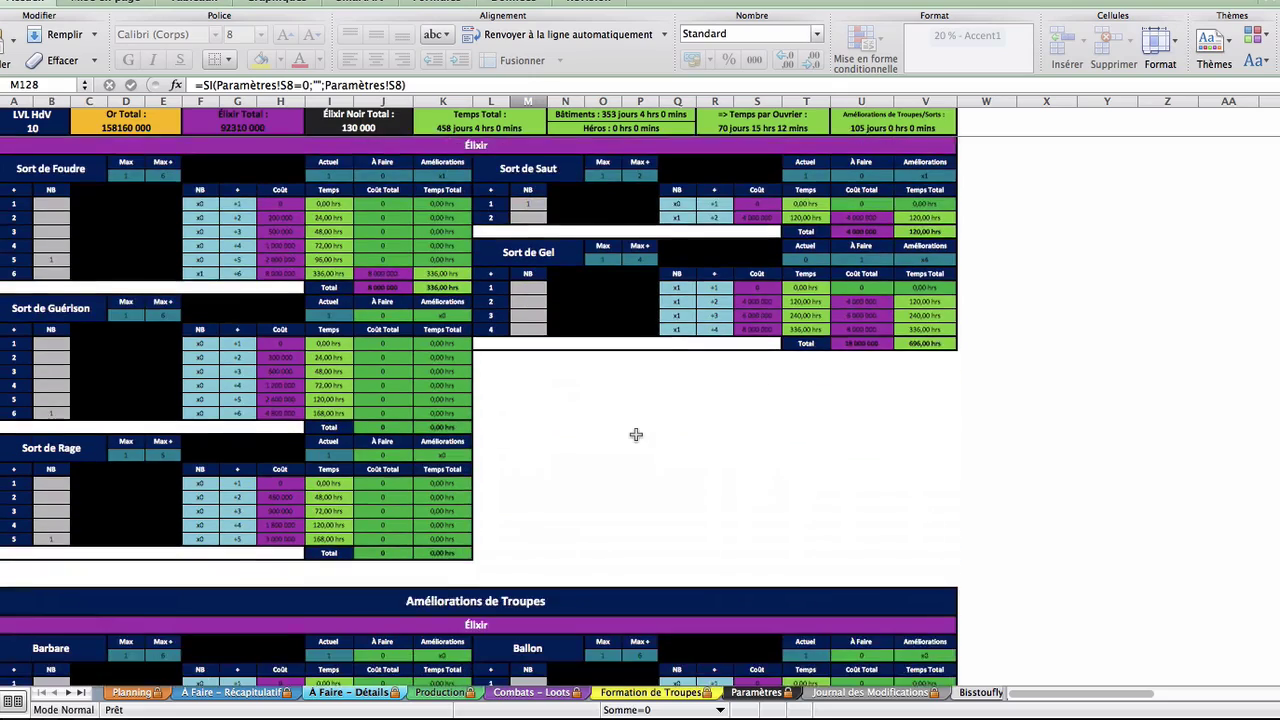
Examine the spell, elixir troop and dark troop upgrade tables on the À Faire – Détails sheet
scroll(636, 434, down, 15)
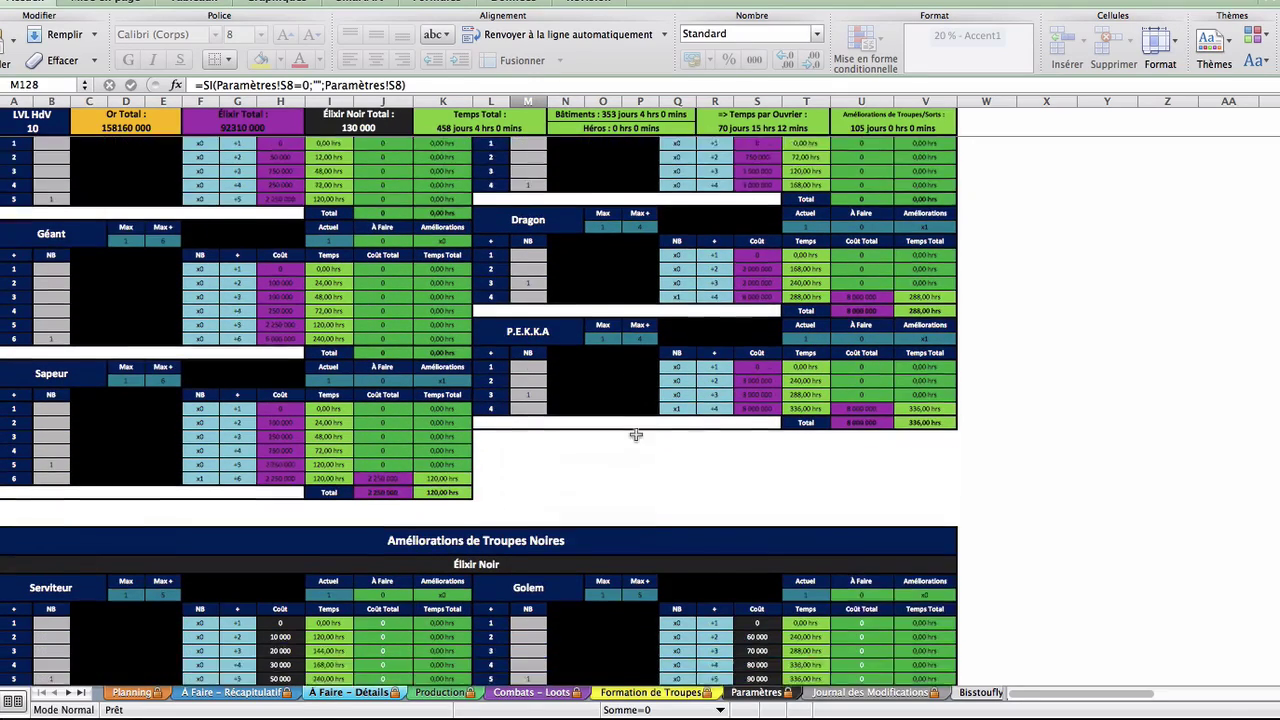
scroll(636, 434, down, 1)
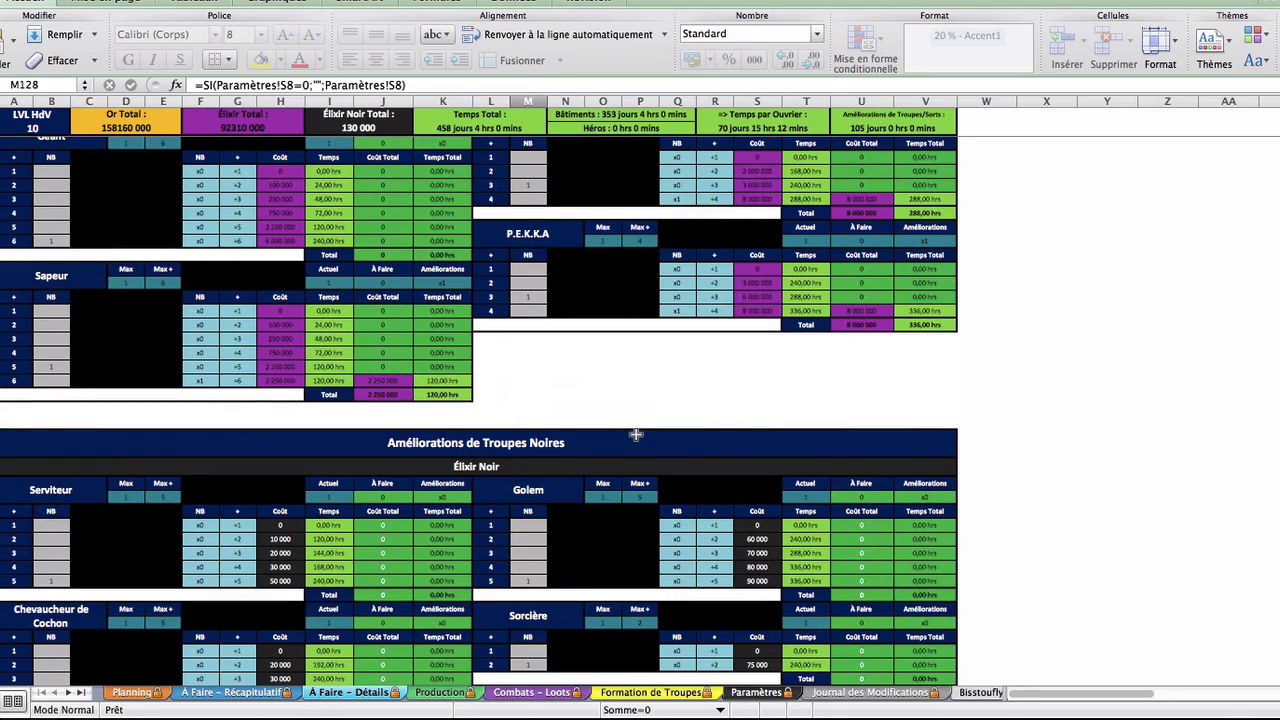
scroll(636, 434, down, 4)
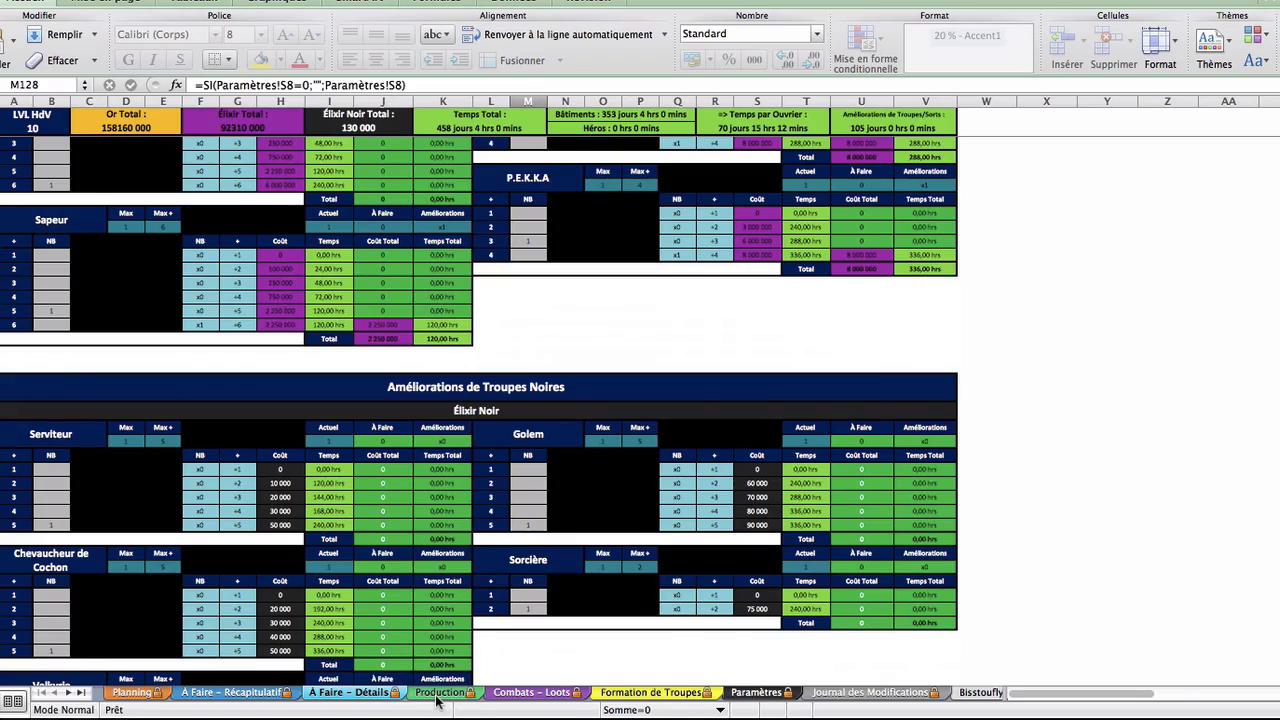
Review the Production, Combats – Loots and Formation de Troupes sheets in turn
click(437, 692)
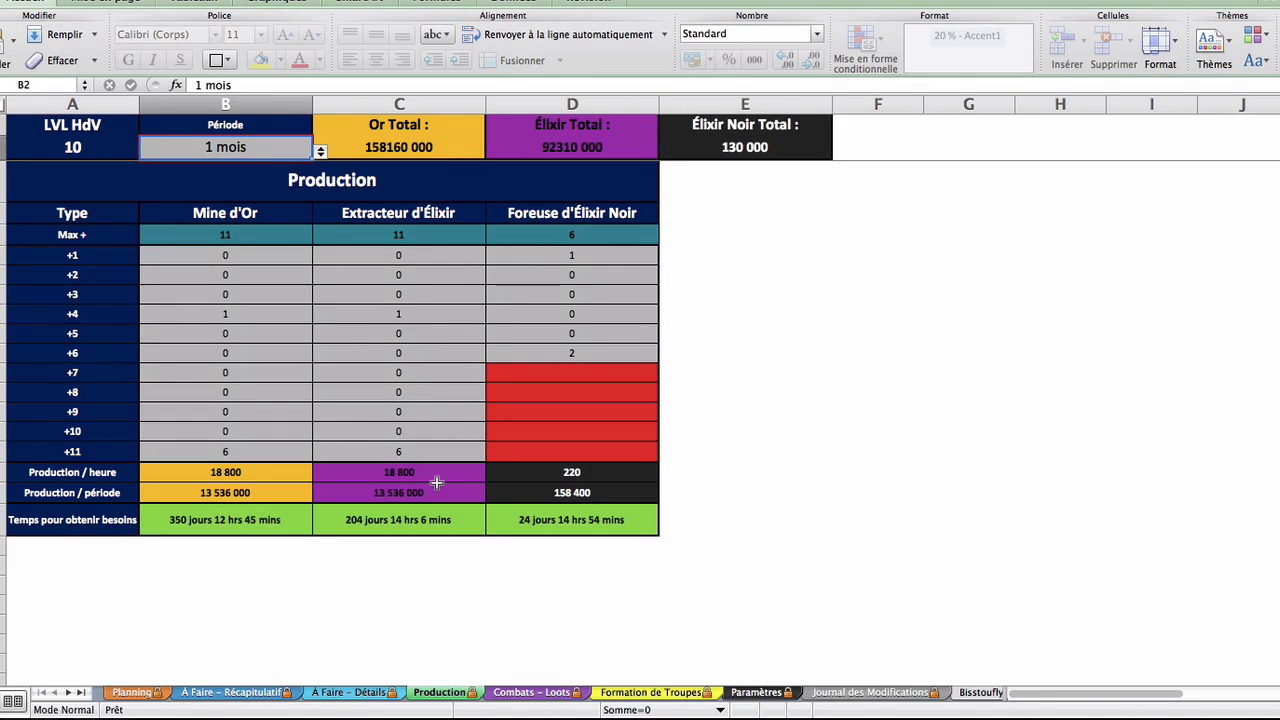
click(544, 692)
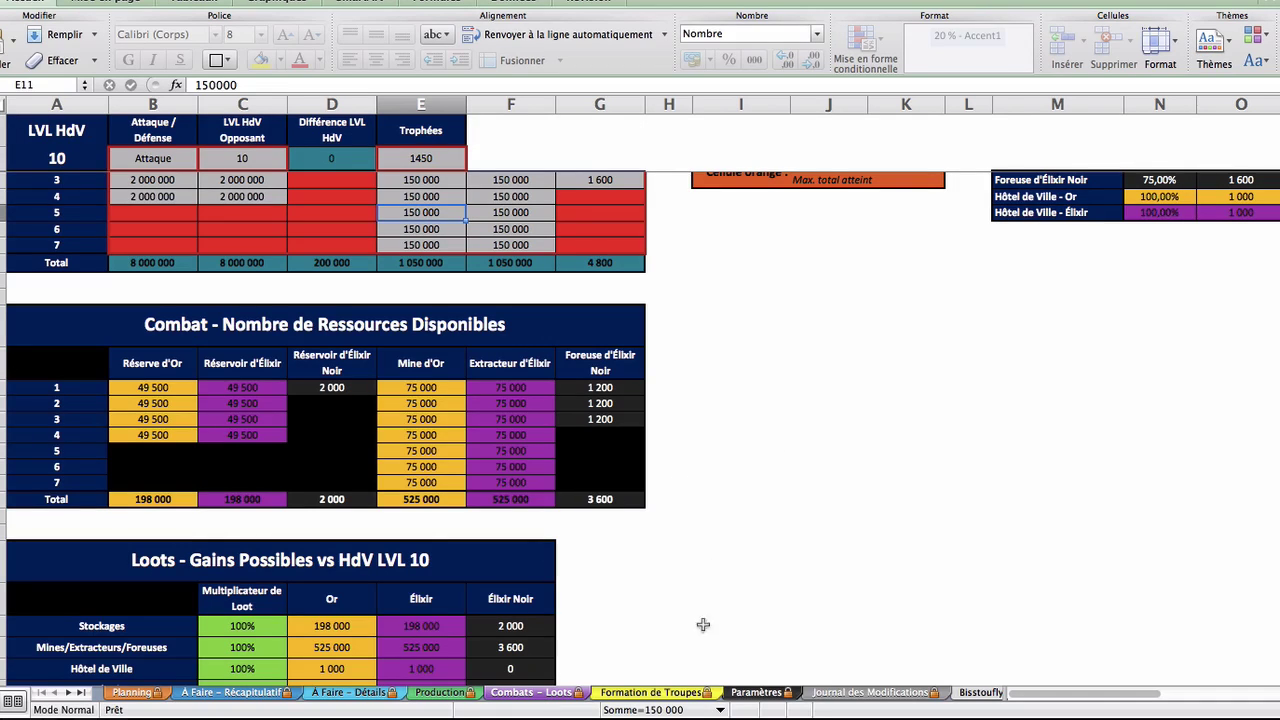
click(667, 693)
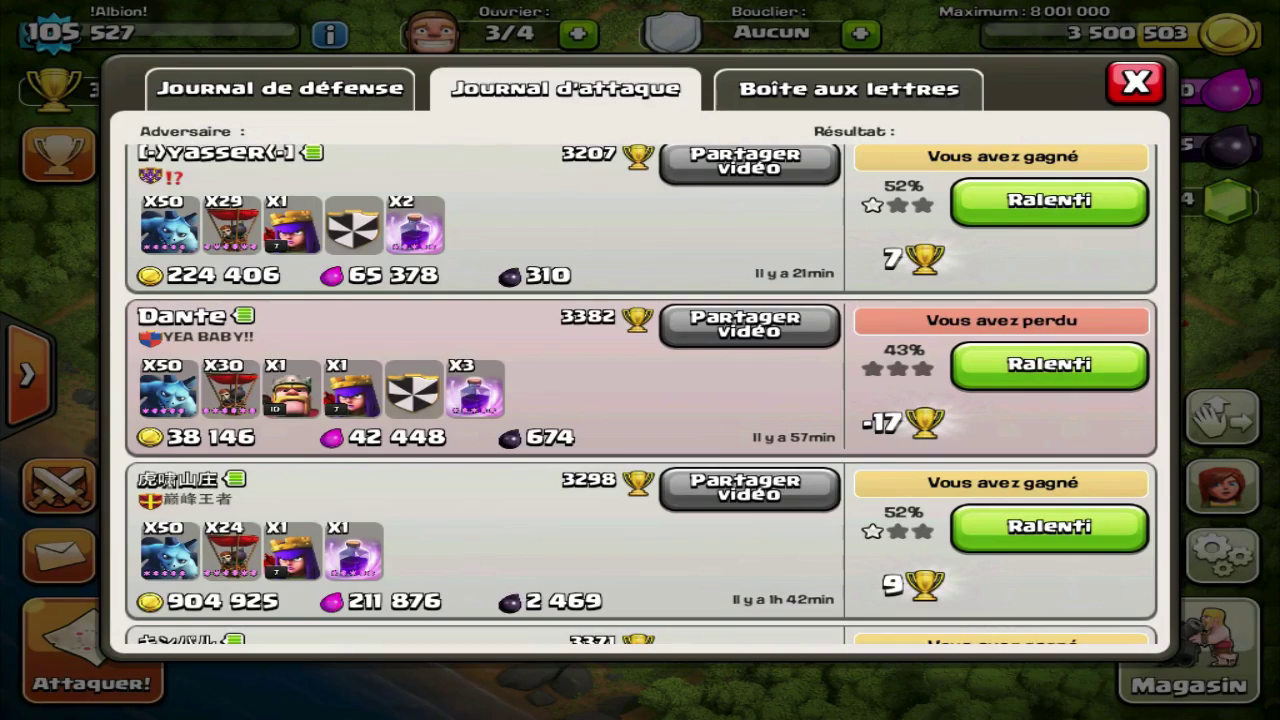
Switch to the Clash of Clans attack log and open the replay of the 52% victory from 1h 42min ago
scroll(640, 400, down, 3)
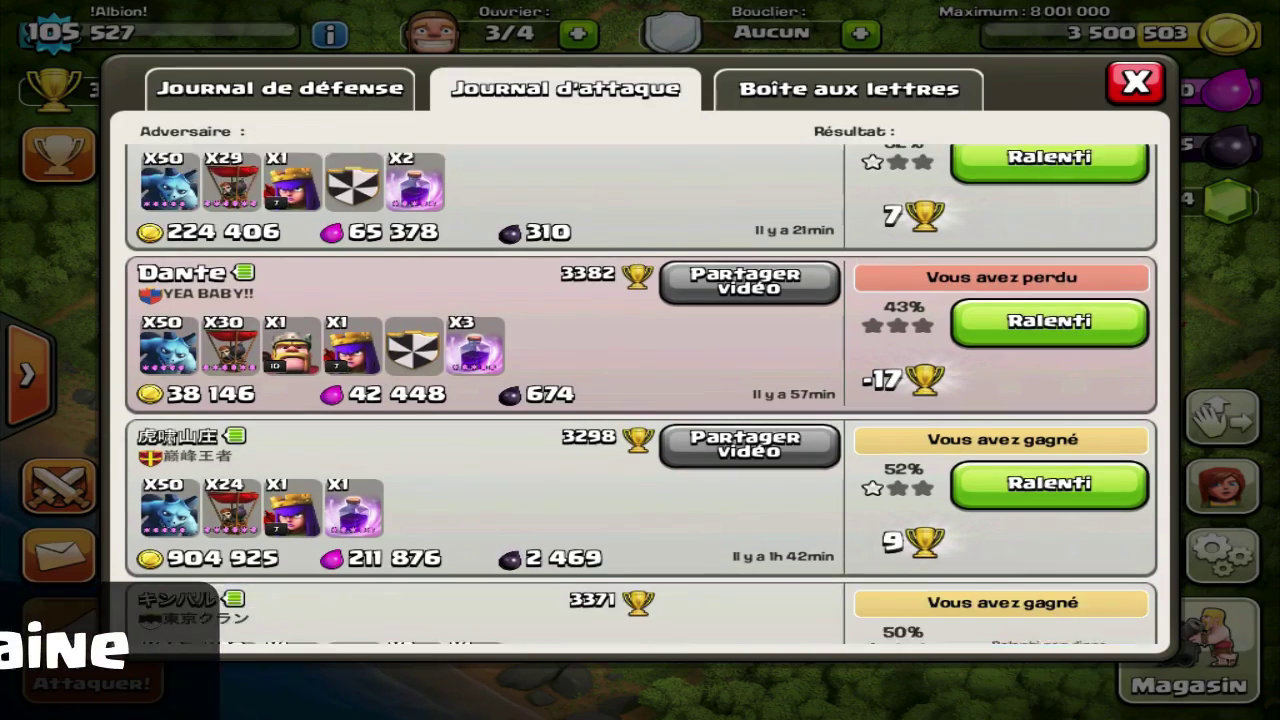
scroll(640, 400, up, 2)
click(1049, 494)
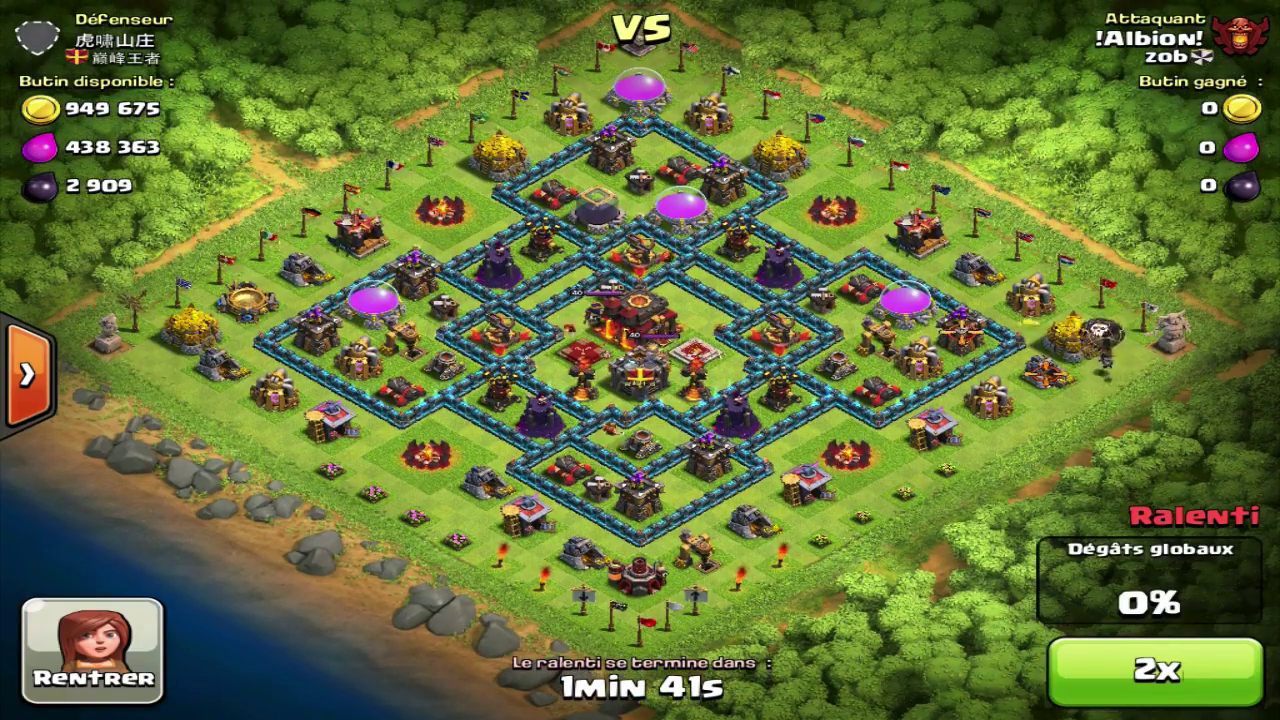
Watch the attack replay at 2x speed, with a close-up of the dark elixir storage near its end
click(1157, 670)
click(1157, 670)
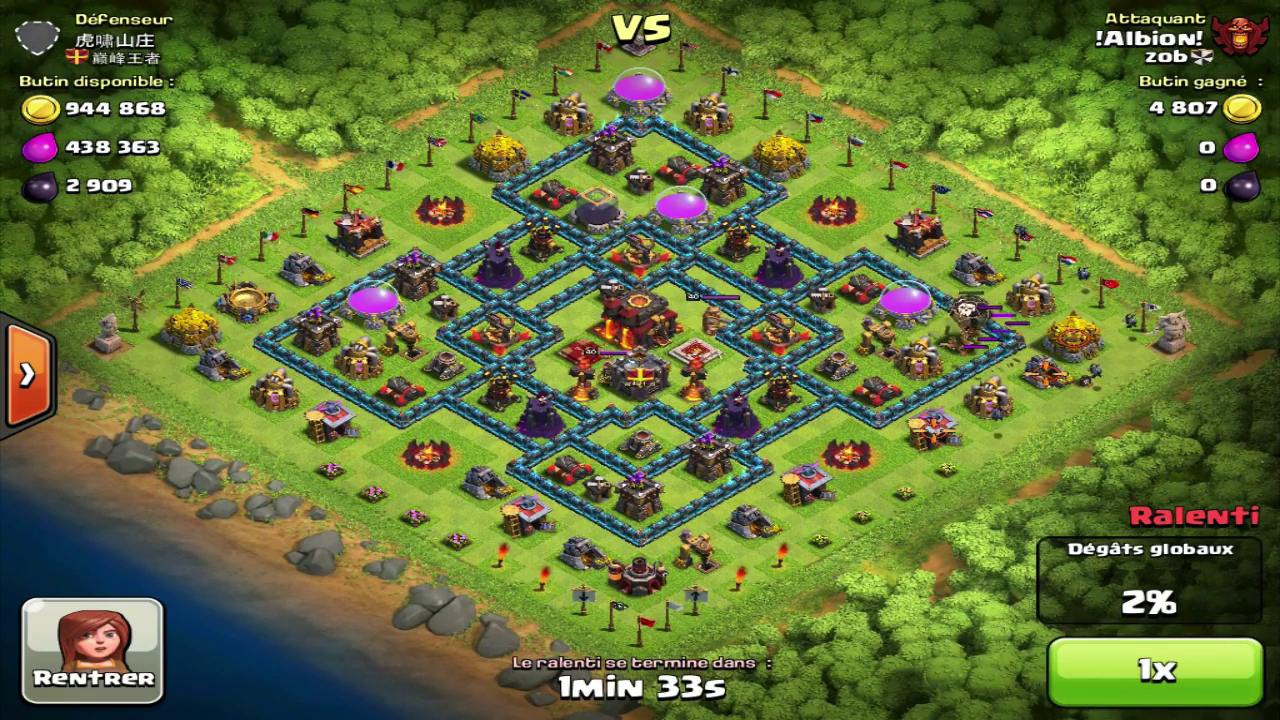
click(1157, 670)
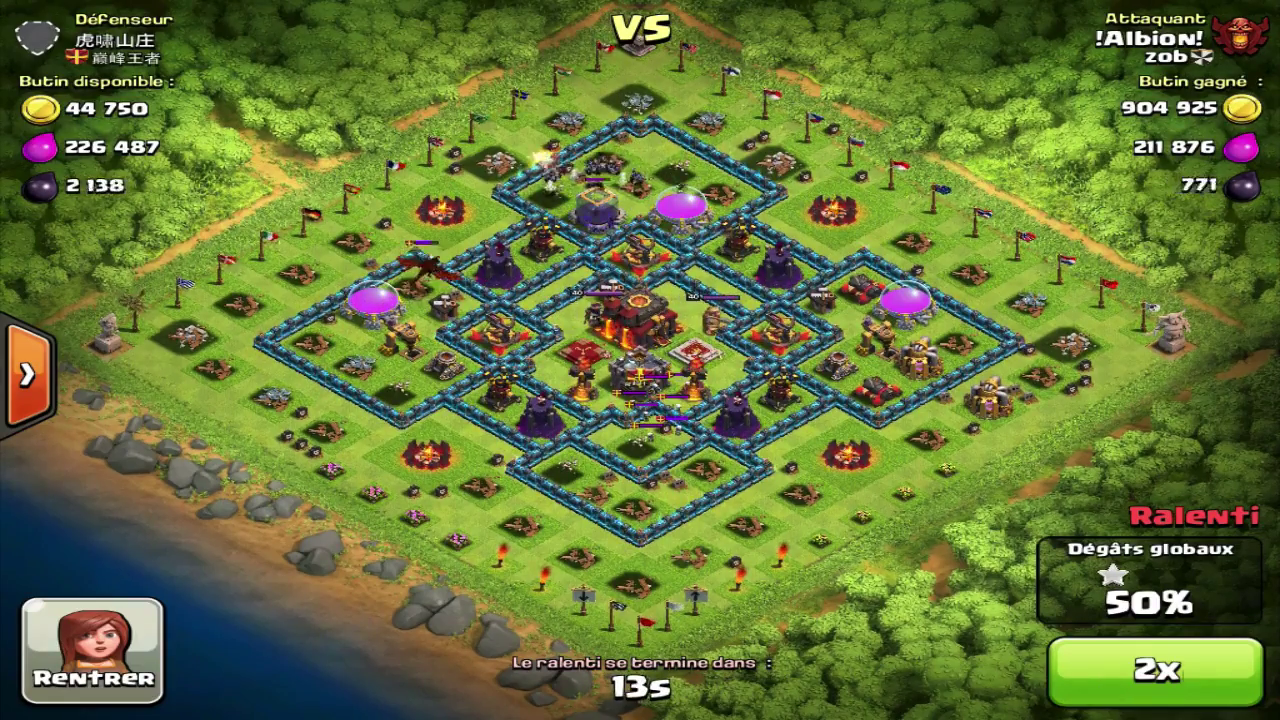
scroll(560, 250, up, 3)
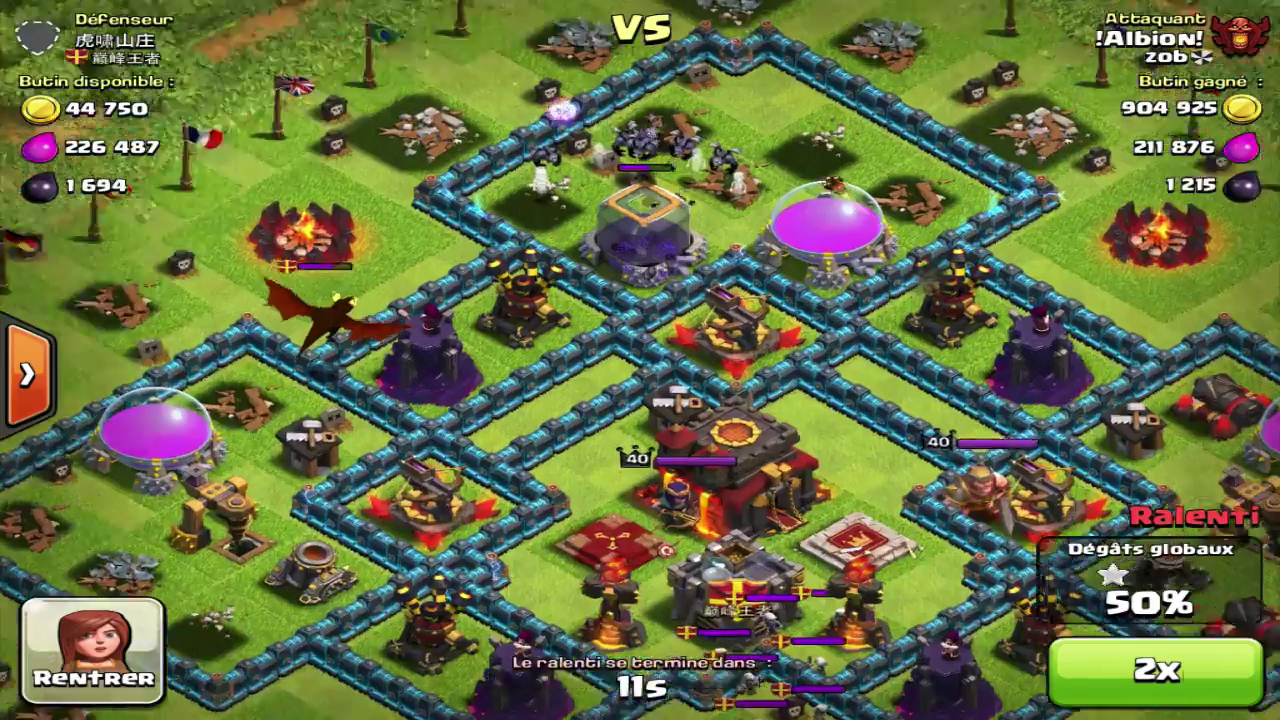
scroll(640, 360, down, 5)
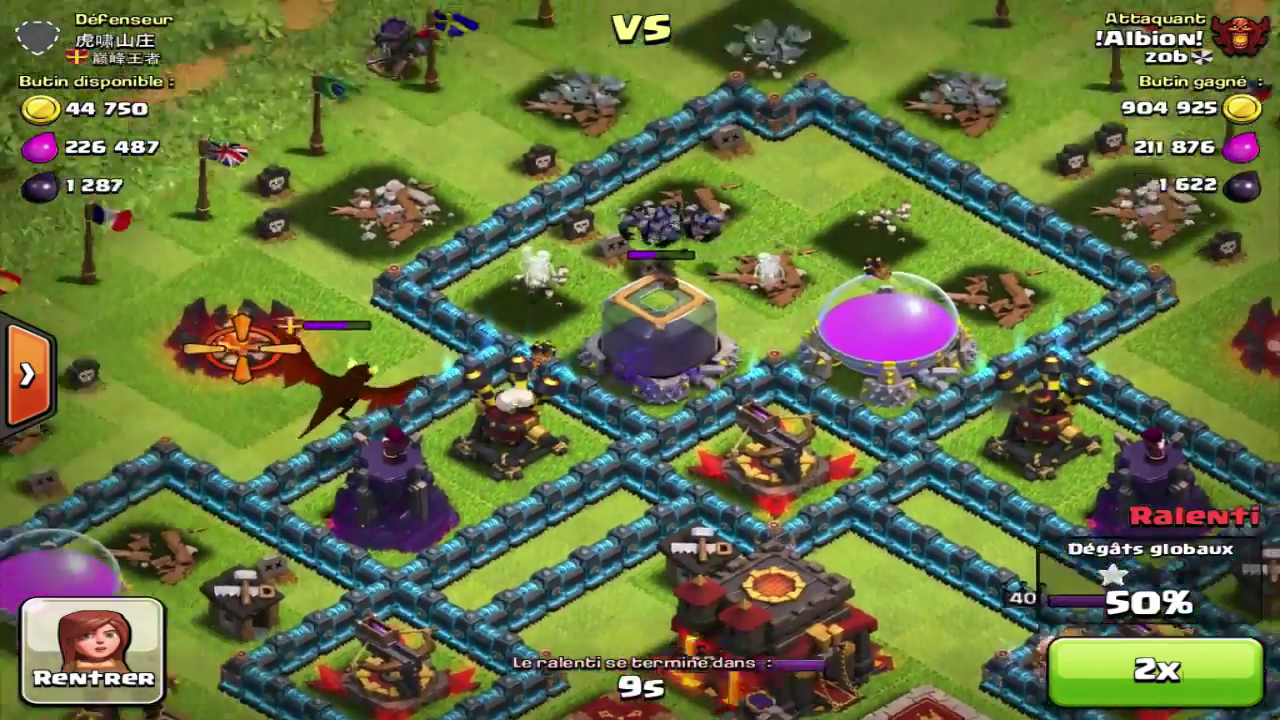